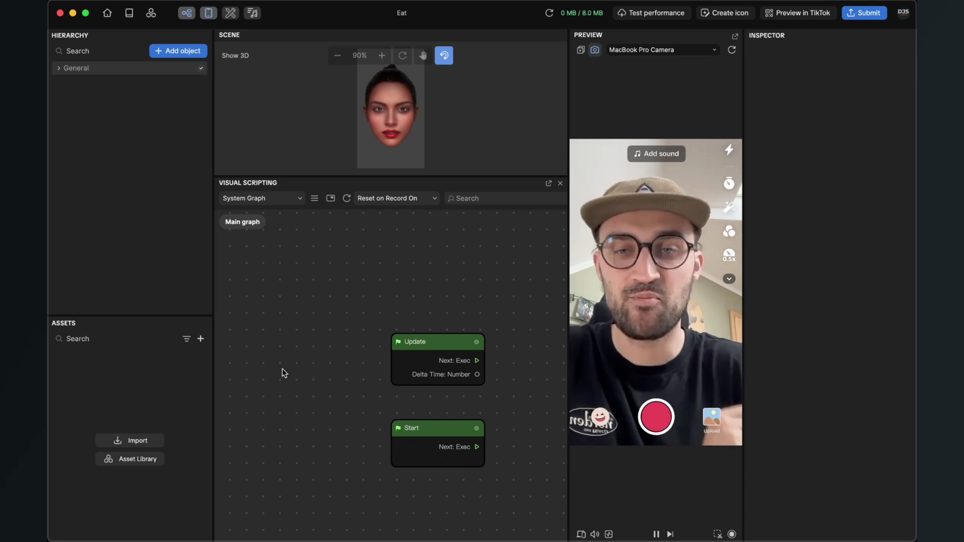
Import the Eat Falling Object subgraph and the Food 1, Food 2, Food 3 images into Assets
{"action": "key", "text": "super+Tab"}
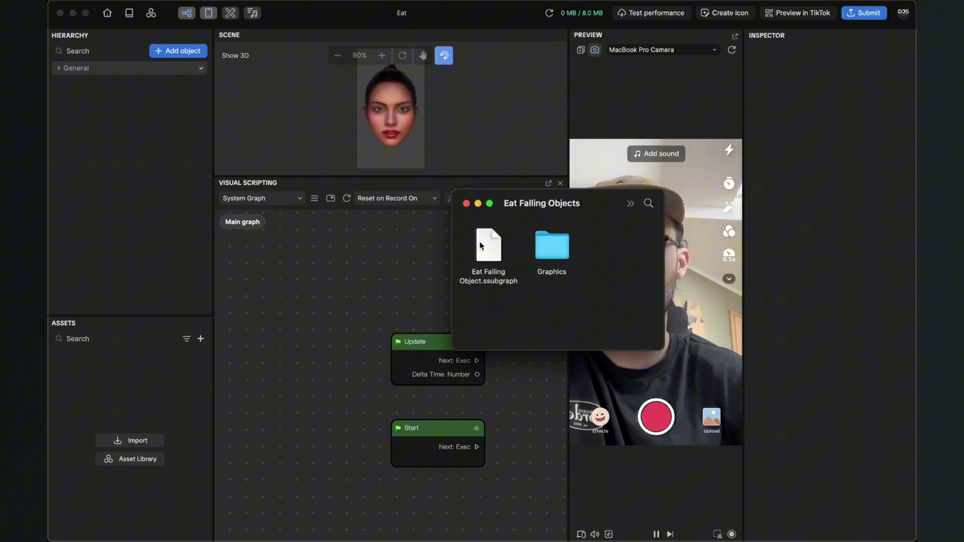
{"action": "left_click_drag", "start_coordinate": [487, 244], "coordinate": [126, 382]}
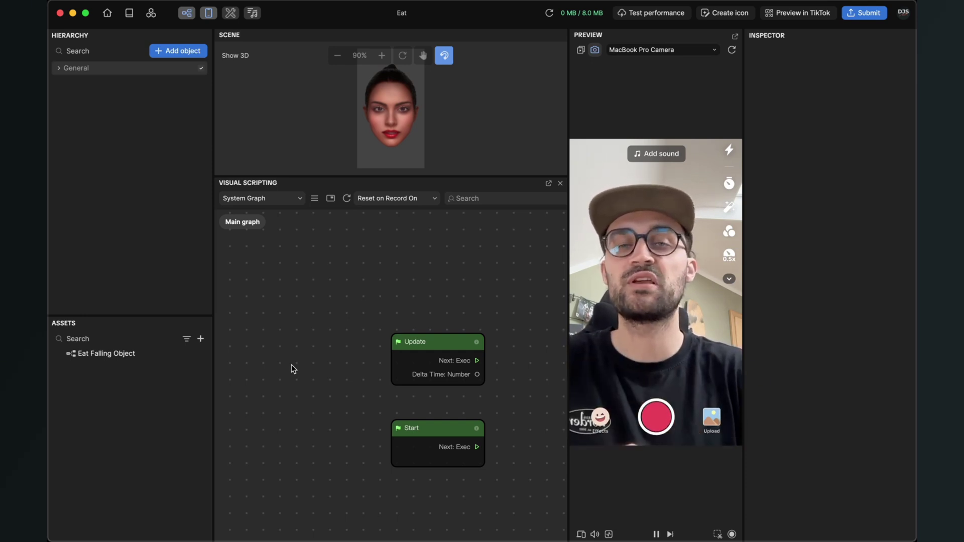
{"action": "key", "text": "super+Tab"}
{"action": "left_click_drag", "start_coordinate": [636, 311], "coordinate": [149, 436]}
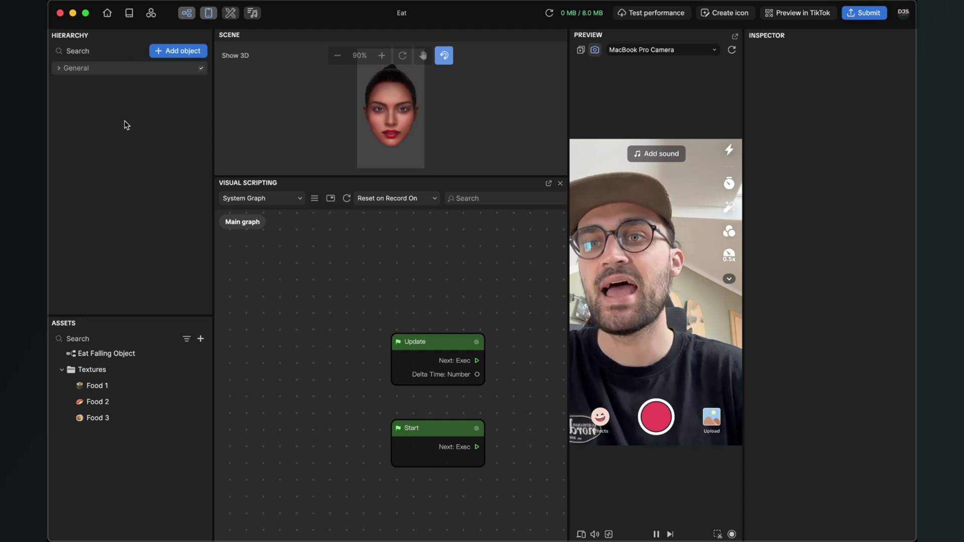
Add a Screen Image object under a 2D Camera from the Hierarchy's Add object menu
{"action": "left_click", "coordinate": [185, 55]}
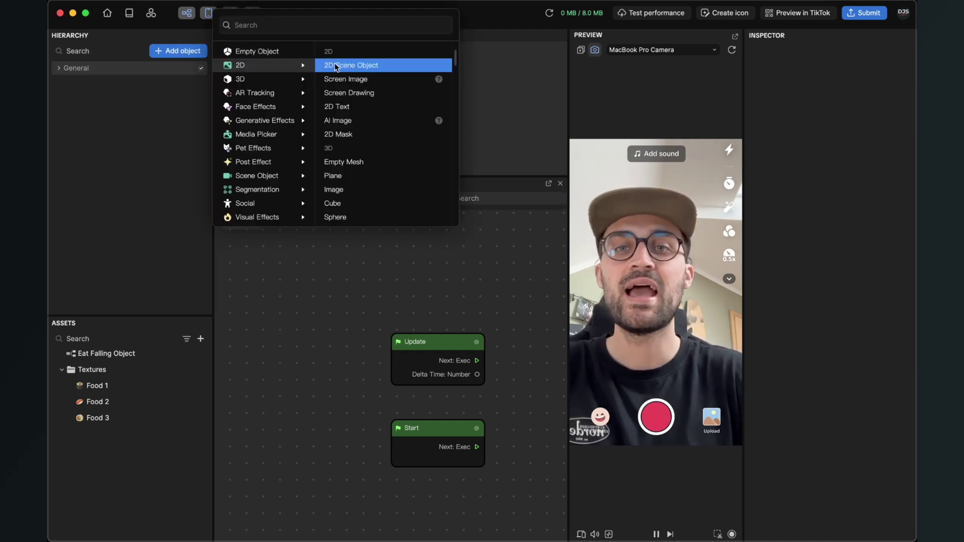
{"action": "left_click", "coordinate": [355, 79]}
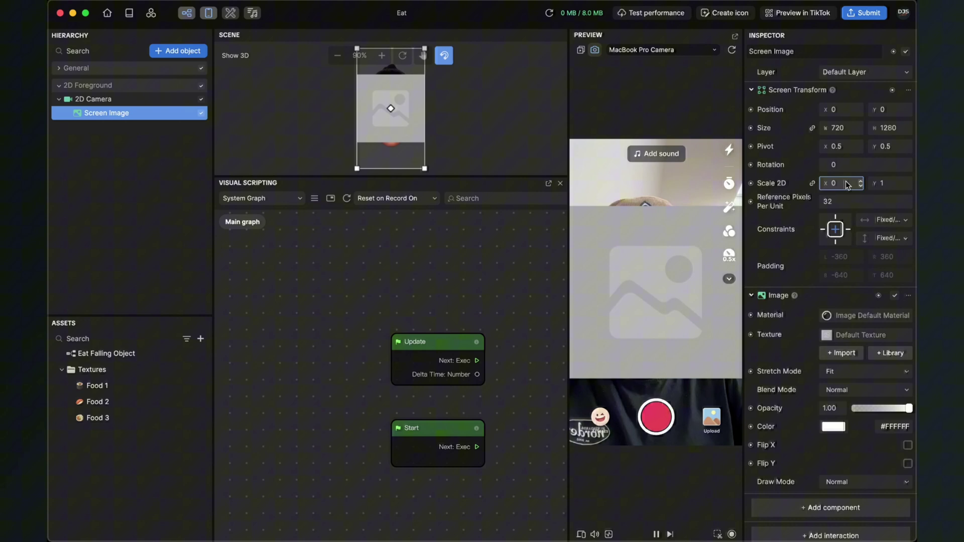
Set the Screen Image's Scale 2D to 0.3 on both axes
{"action": "type", "text": ".3"}
{"action": "key", "text": "Return"}
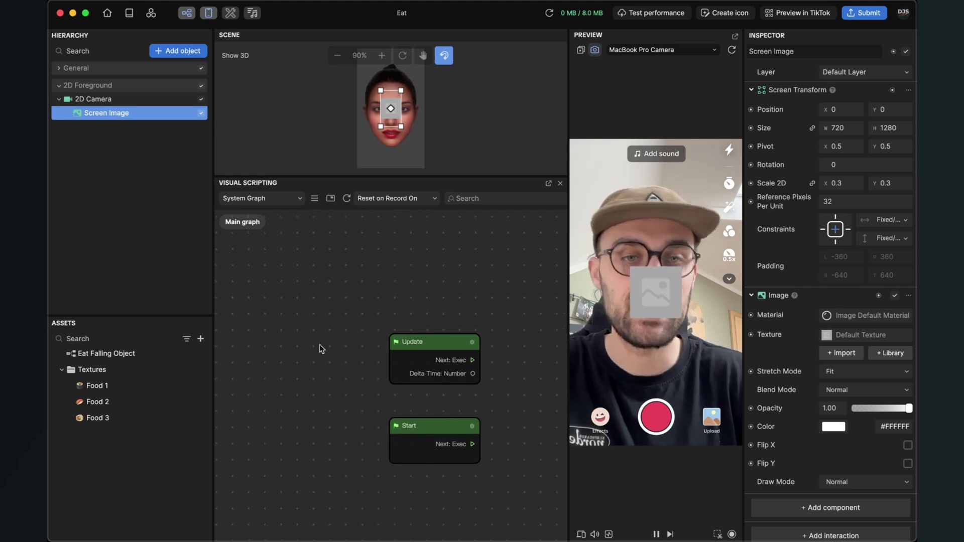
Place an Eat Falling Object node in the main graph, positioned clear of the Update node
{"action": "left_click", "coordinate": [154, 358]}
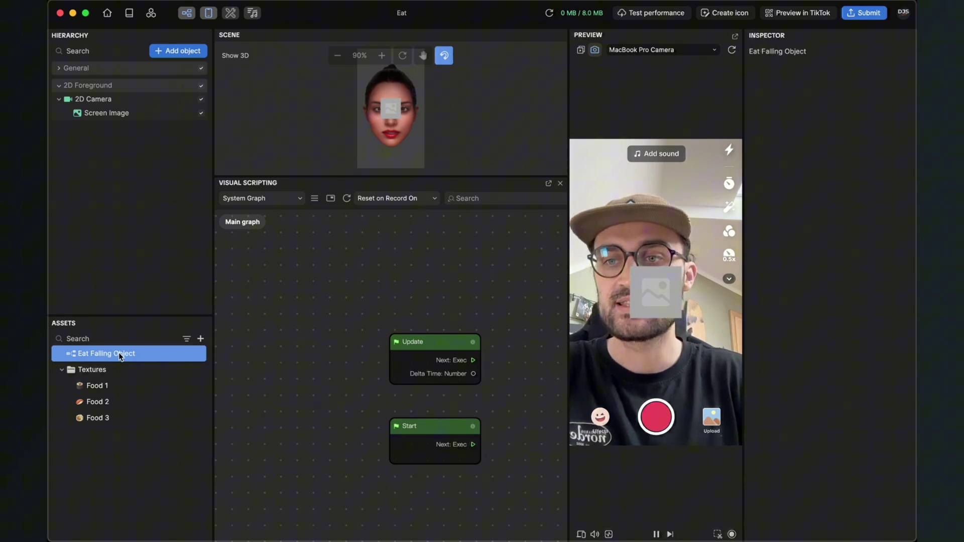
{"action": "left_click_drag", "start_coordinate": [98, 353], "coordinate": [298, 304]}
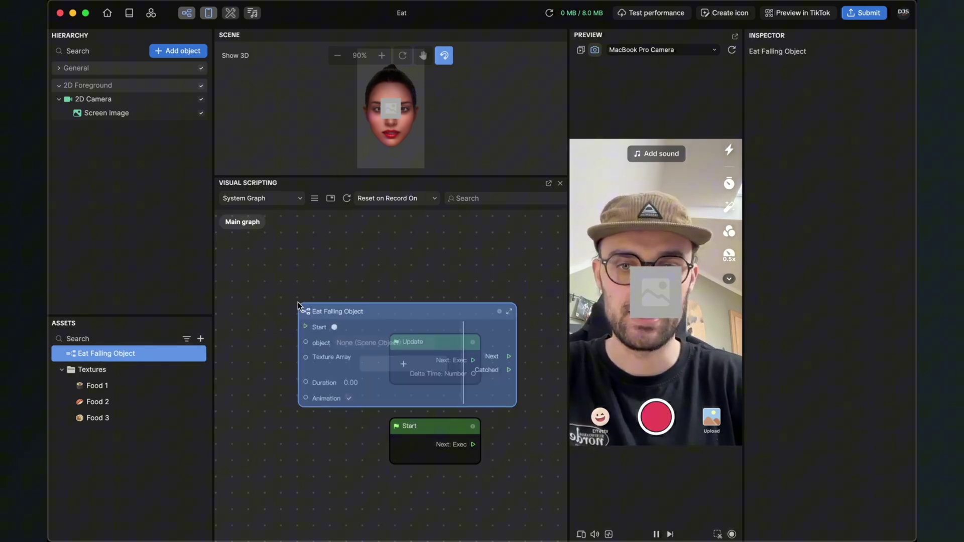
{"action": "scroll", "coordinate": [270, 420], "scroll_direction": "down", "scroll_amount": 3}
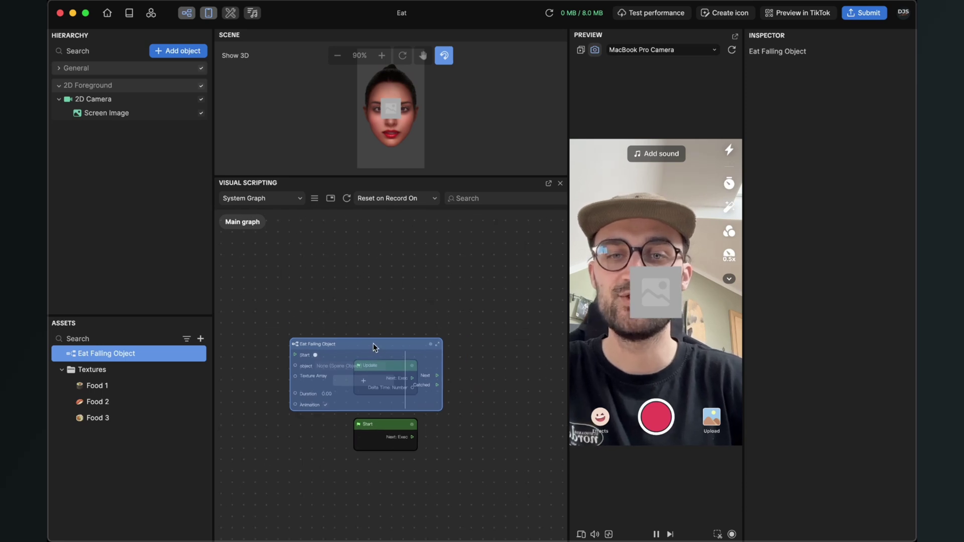
{"action": "left_click_drag", "start_coordinate": [372, 343], "coordinate": [416, 263]}
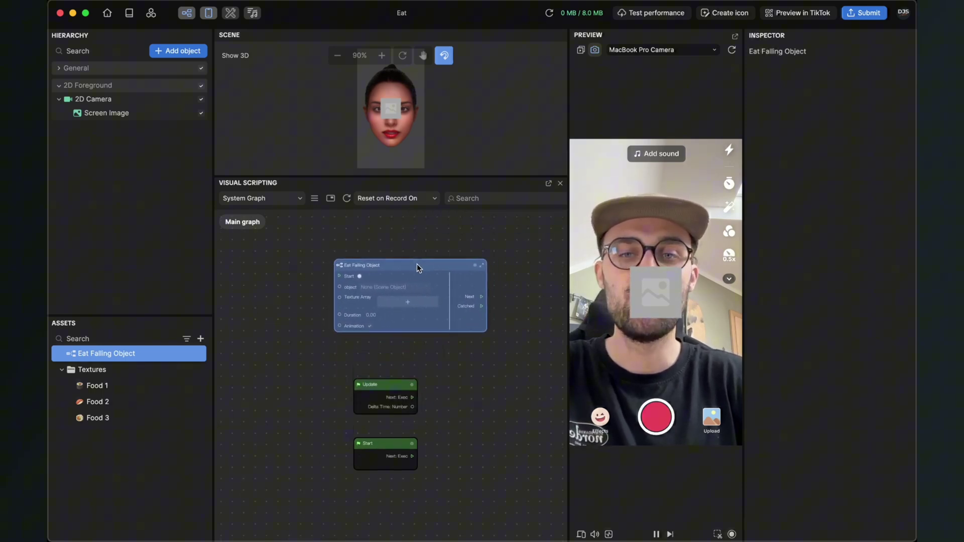
{"action": "scroll", "coordinate": [417, 264], "scroll_direction": "up", "scroll_amount": 3}
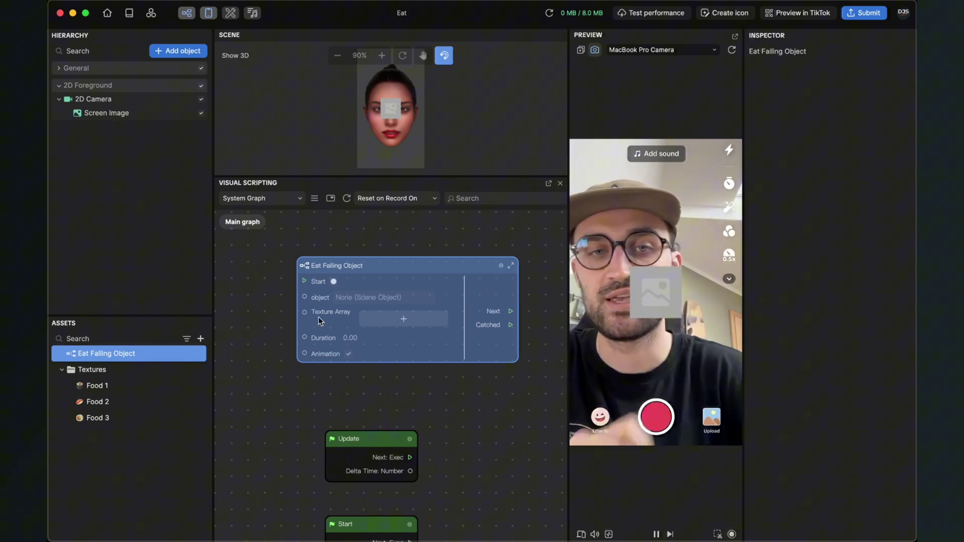
{"action": "scroll", "coordinate": [259, 351], "scroll_direction": "down", "scroll_amount": 2}
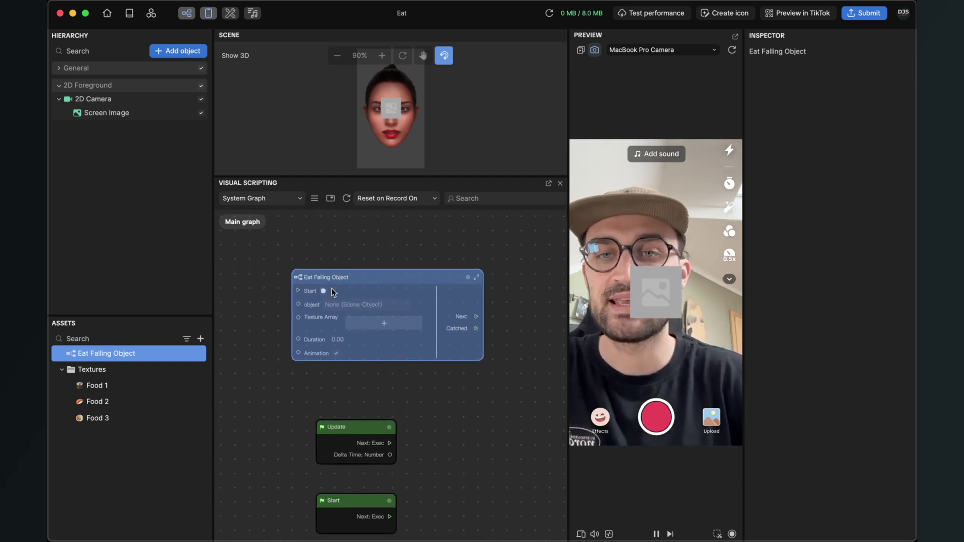
{"action": "left_click_drag", "start_coordinate": [362, 277], "coordinate": [394, 265]}
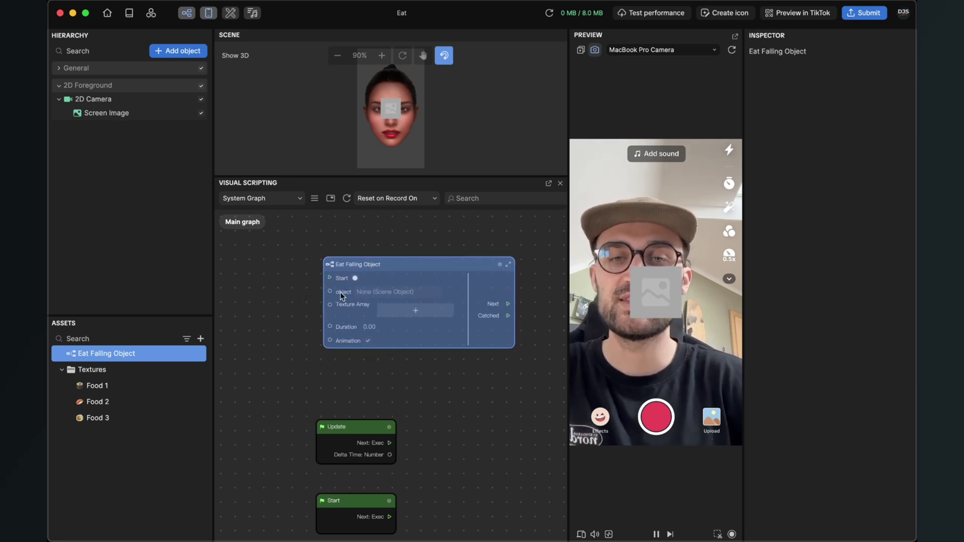
{"action": "scroll", "coordinate": [370, 303], "scroll_direction": "up", "scroll_amount": 2}
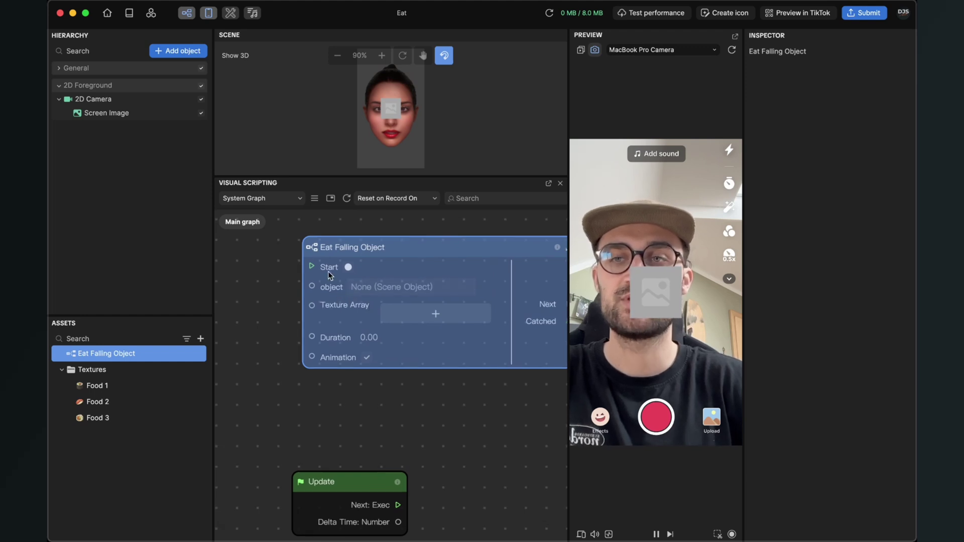
Set the Eat Falling Object node's object to Screen Image and its Duration to 2.00
{"action": "left_click", "coordinate": [372, 288]}
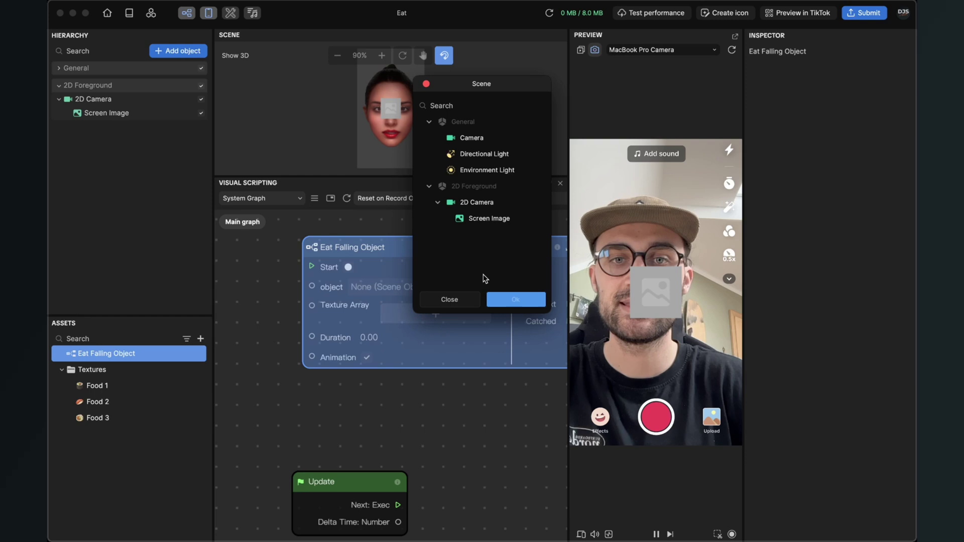
{"action": "left_click", "coordinate": [496, 222]}
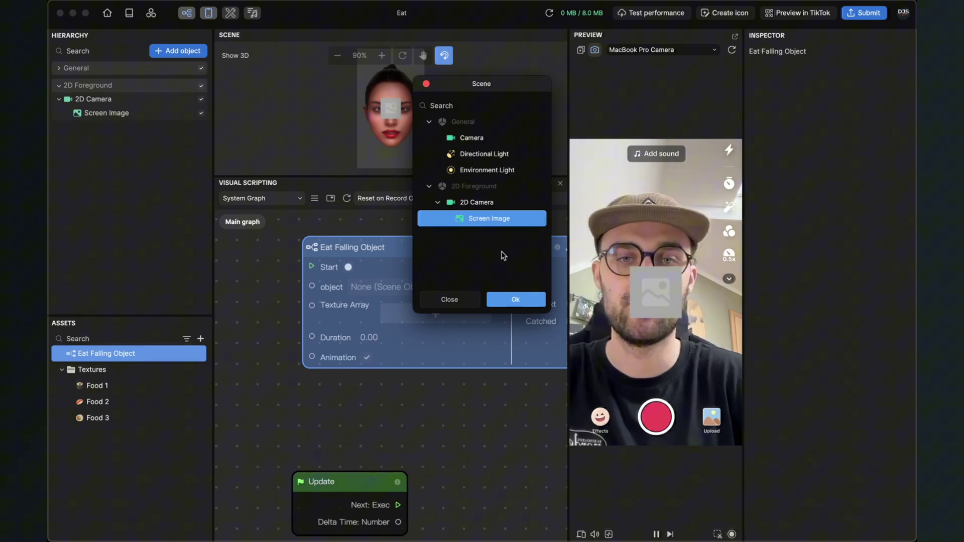
{"action": "left_click", "coordinate": [516, 302]}
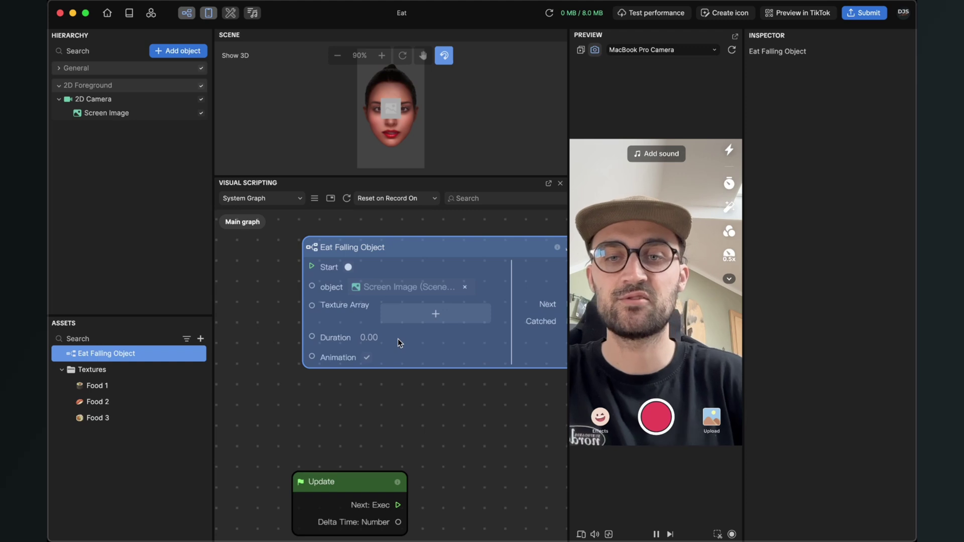
{"action": "key", "text": "BackSpace"}
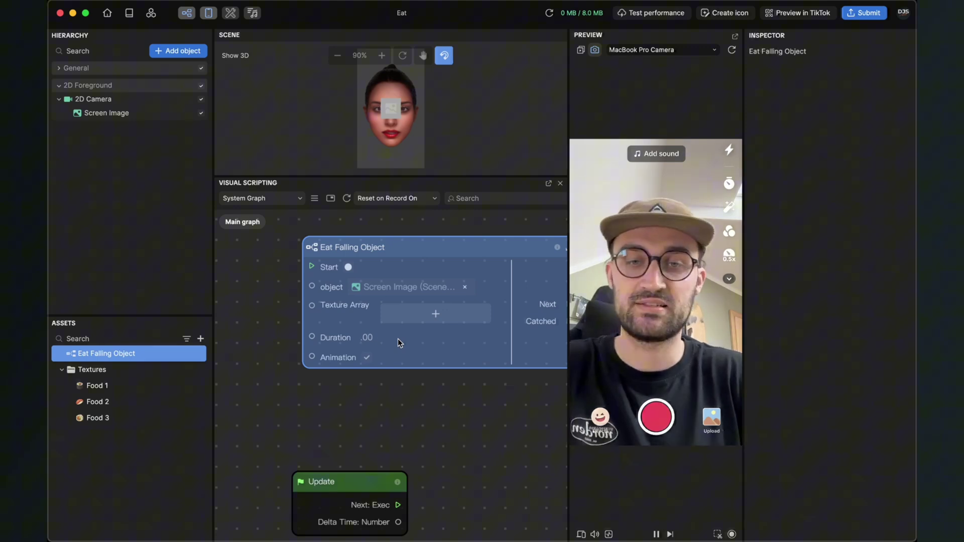
{"action": "type", "text": "2"}
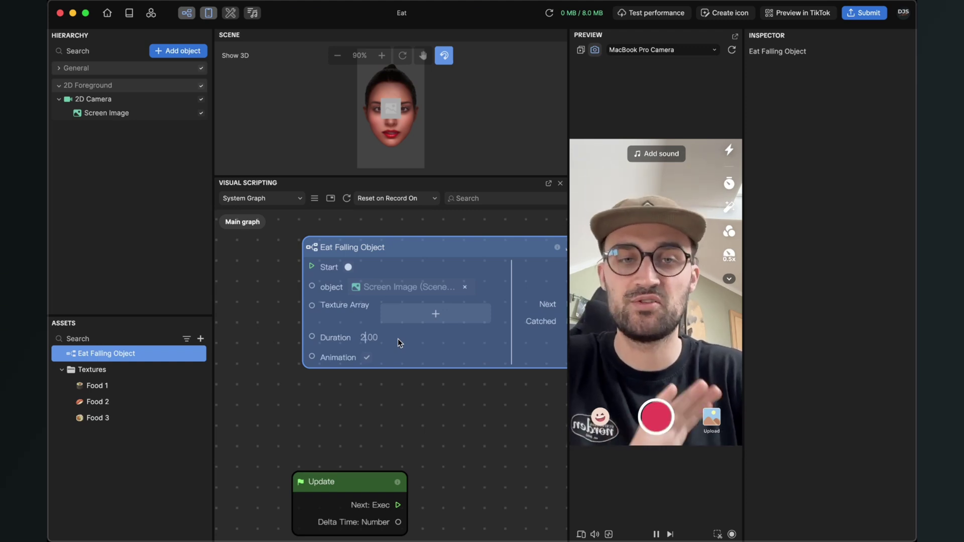
{"action": "left_click", "coordinate": [446, 383]}
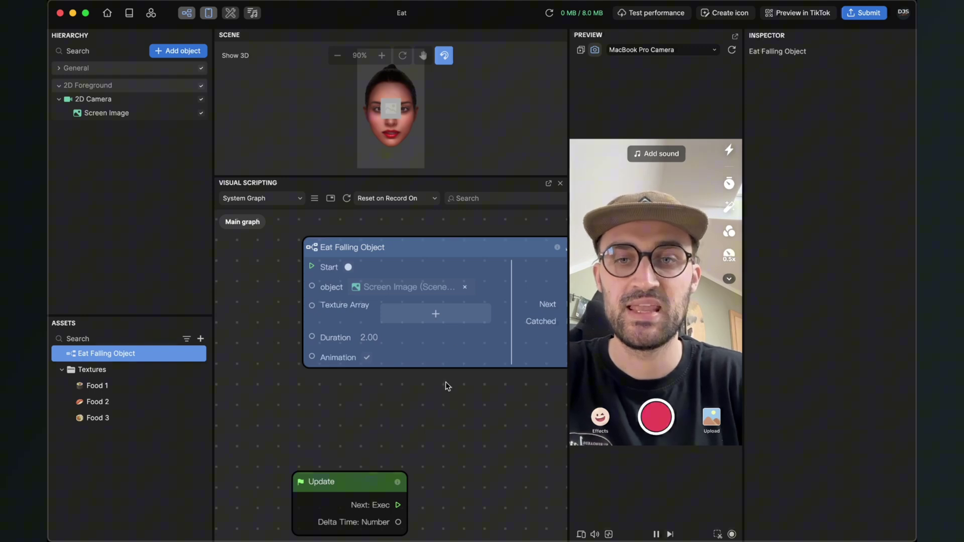
Add a first Texture Array entry on Eat Falling Object and assign it Food 1
{"action": "left_click", "coordinate": [384, 318]}
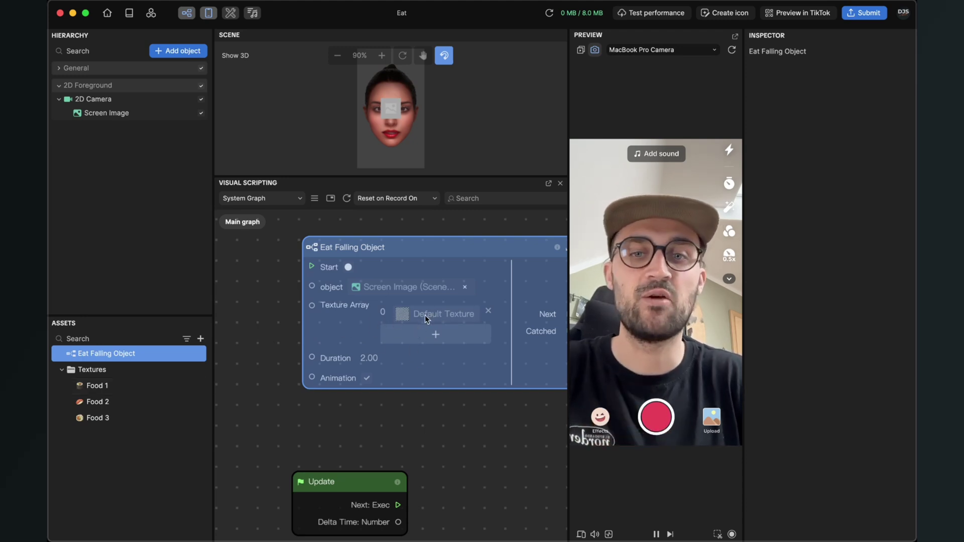
{"action": "left_click", "coordinate": [425, 315]}
{"action": "scroll", "coordinate": [382, 432], "scroll_direction": "down", "scroll_amount": 10}
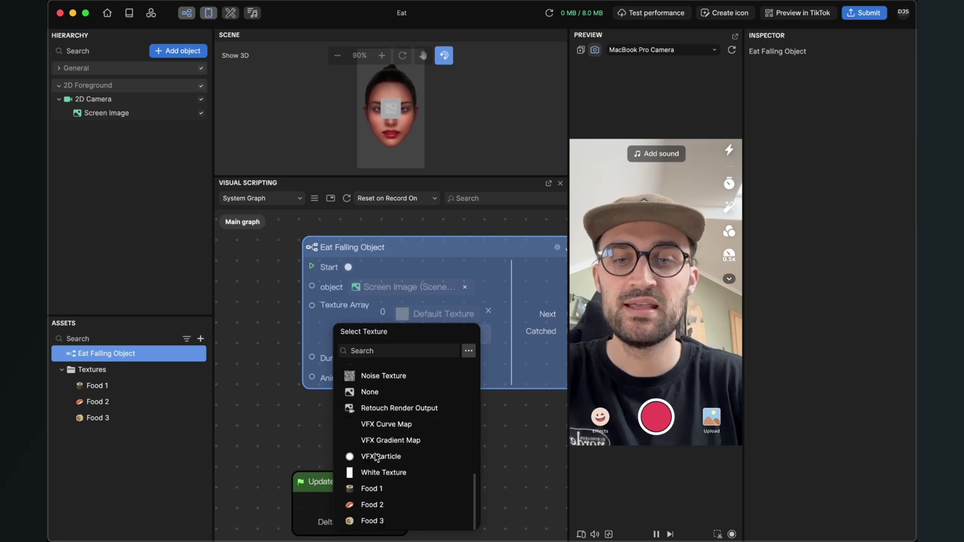
{"action": "left_click", "coordinate": [385, 488]}
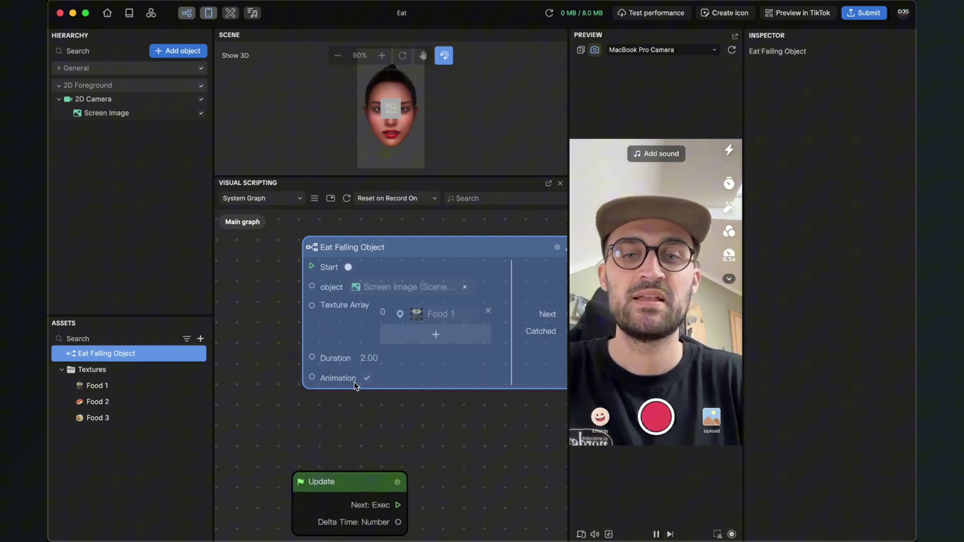
{"action": "scroll", "coordinate": [372, 382], "scroll_direction": "down", "scroll_amount": 2}
{"action": "scroll", "coordinate": [371, 383], "scroll_direction": "down", "scroll_amount": 2}
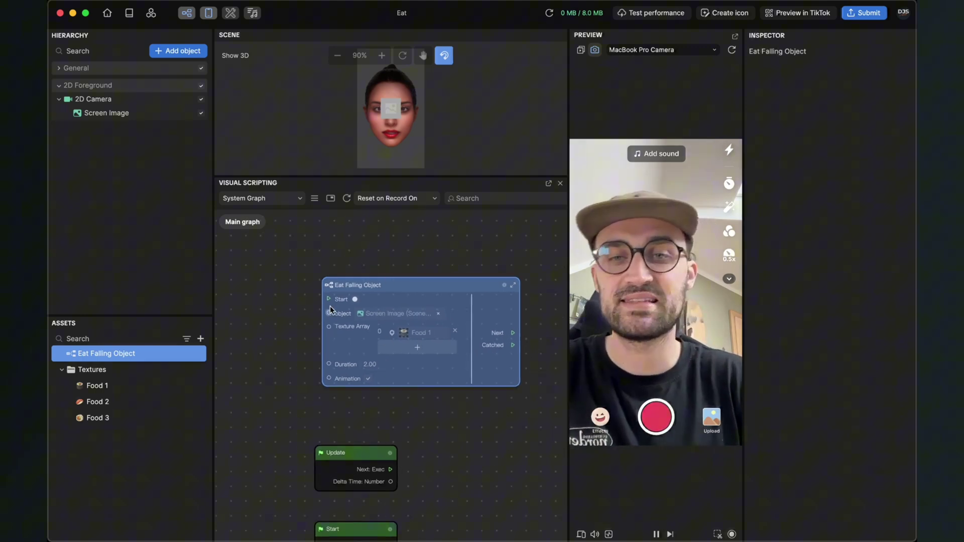
{"action": "left_click_drag", "start_coordinate": [393, 286], "coordinate": [420, 289]}
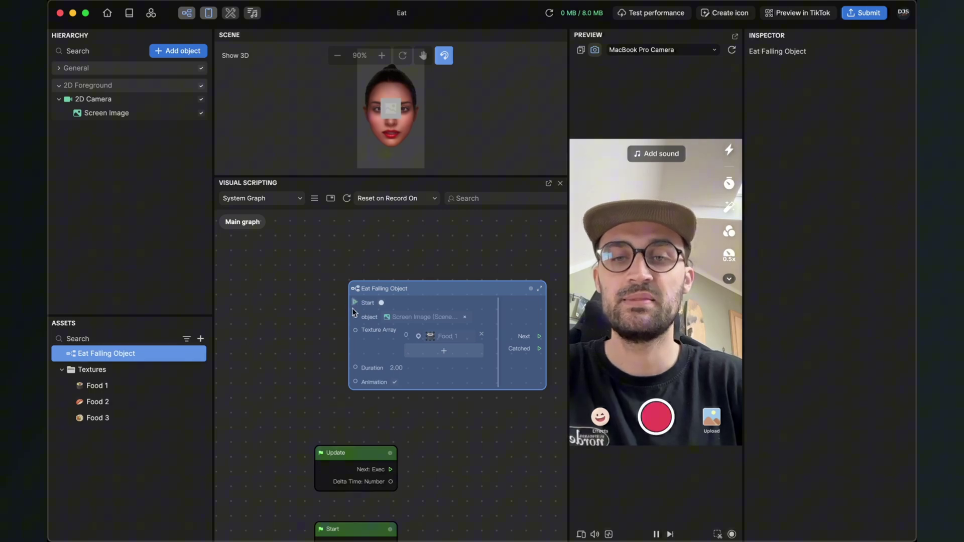
Add a new Start event node to the graph via the node library search
{"action": "right_click", "coordinate": [291, 306]}
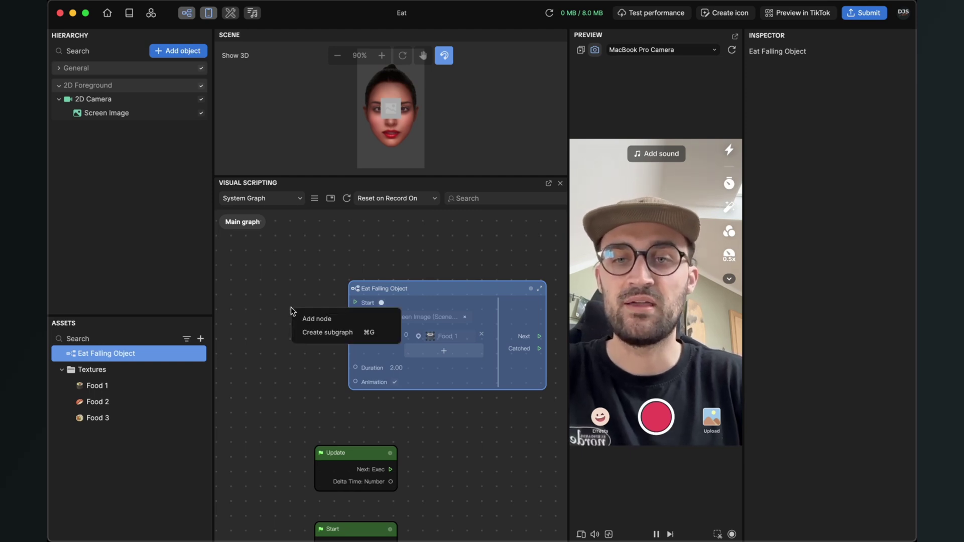
{"action": "key", "text": "Escape"}
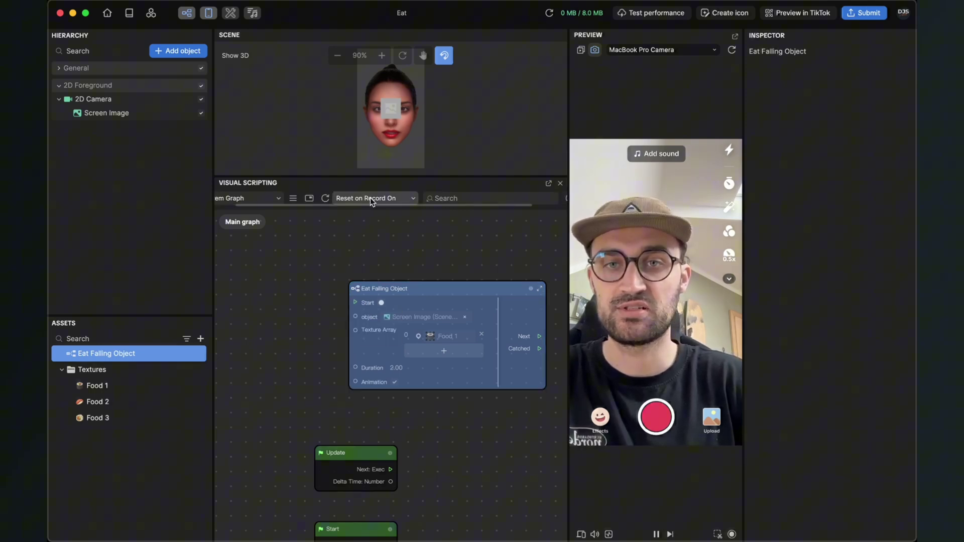
{"action": "scroll", "coordinate": [370, 197], "scroll_direction": "right", "scroll_amount": 3}
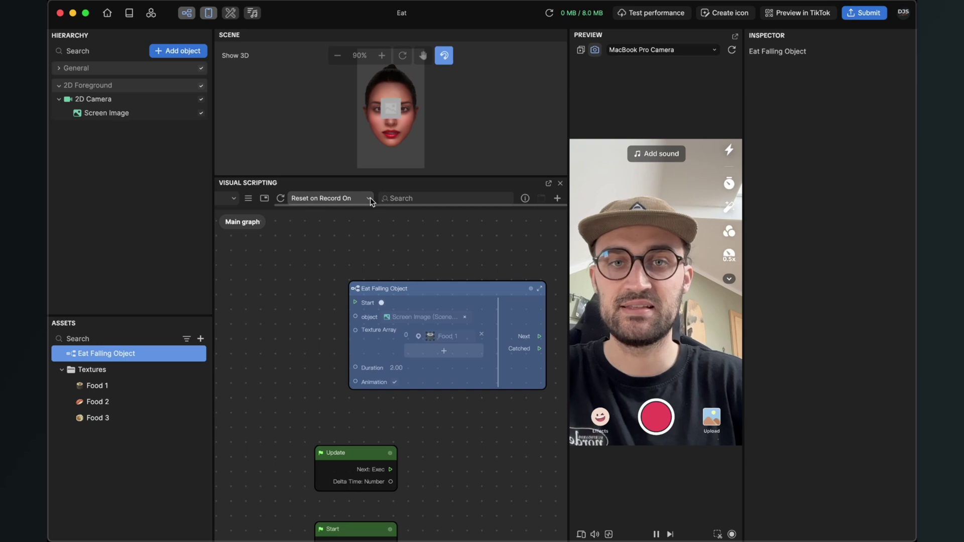
{"action": "left_click", "coordinate": [557, 199]}
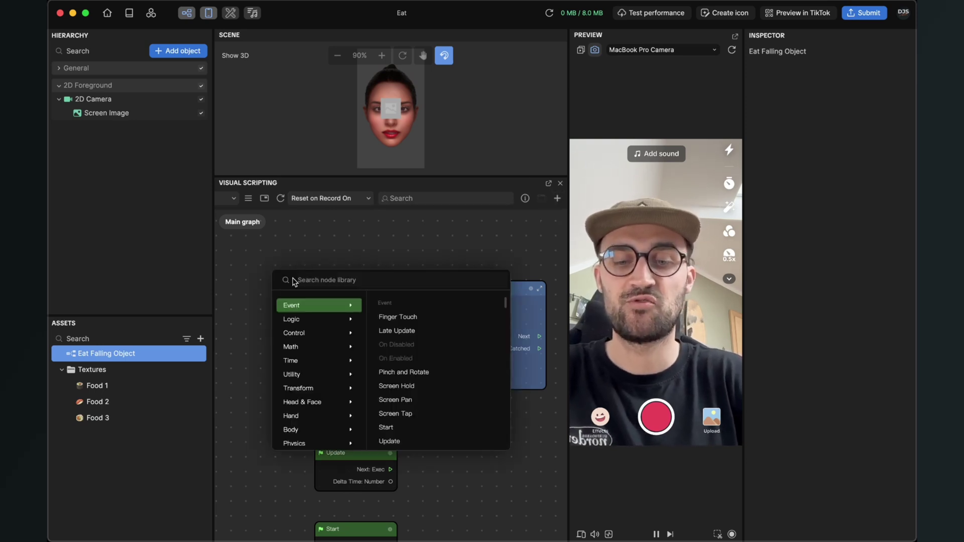
{"action": "type", "text": "start"}
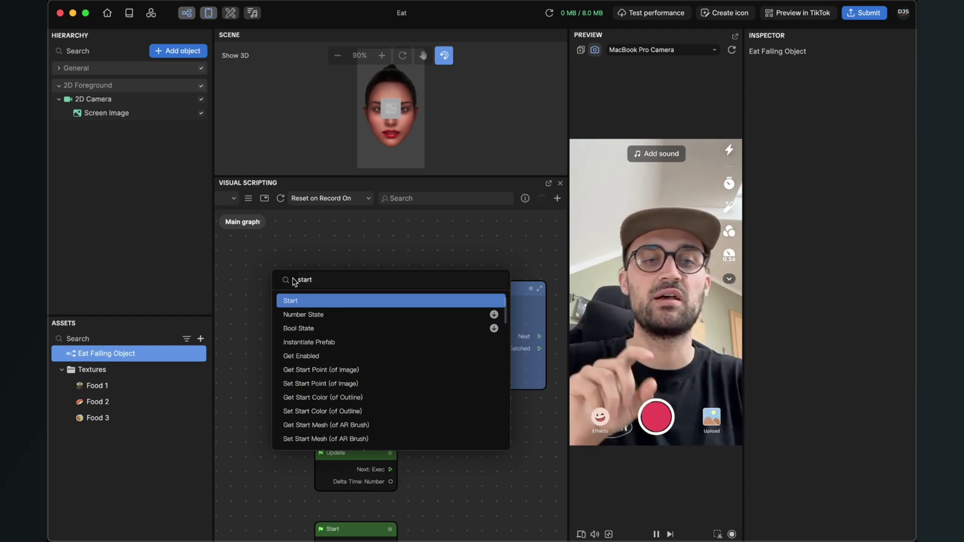
{"action": "key", "text": "BackSpace"}
{"action": "key", "text": "BackSpace"}
{"action": "key", "text": "BackSpace"}
{"action": "key", "text": "BackSpace"}
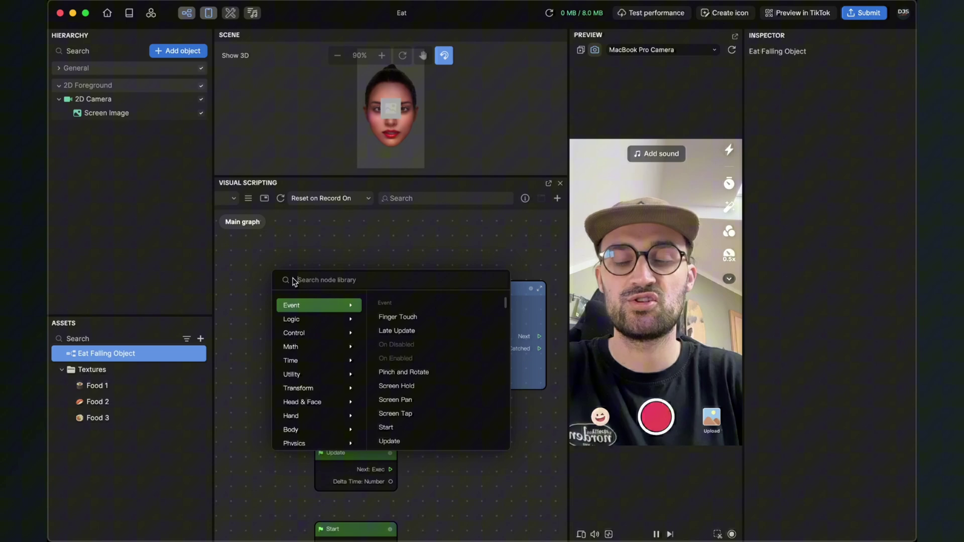
{"action": "type", "text": "scree"}
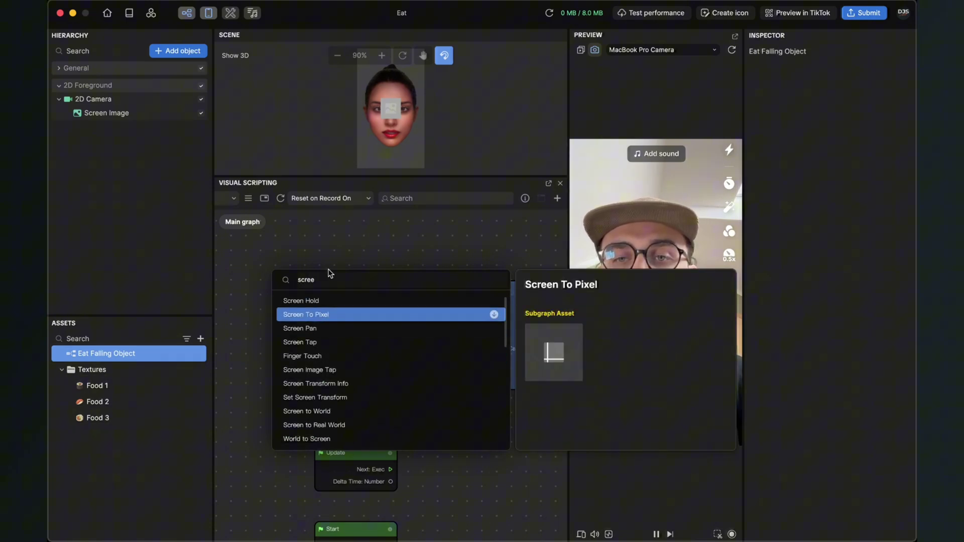
{"action": "key", "text": "BackSpace"}
{"action": "key", "text": "BackSpace"}
{"action": "key", "text": "BackSpace"}
{"action": "key", "text": "BackSpace"}
{"action": "key", "text": "BackSpace"}
{"action": "type", "text": "star"}
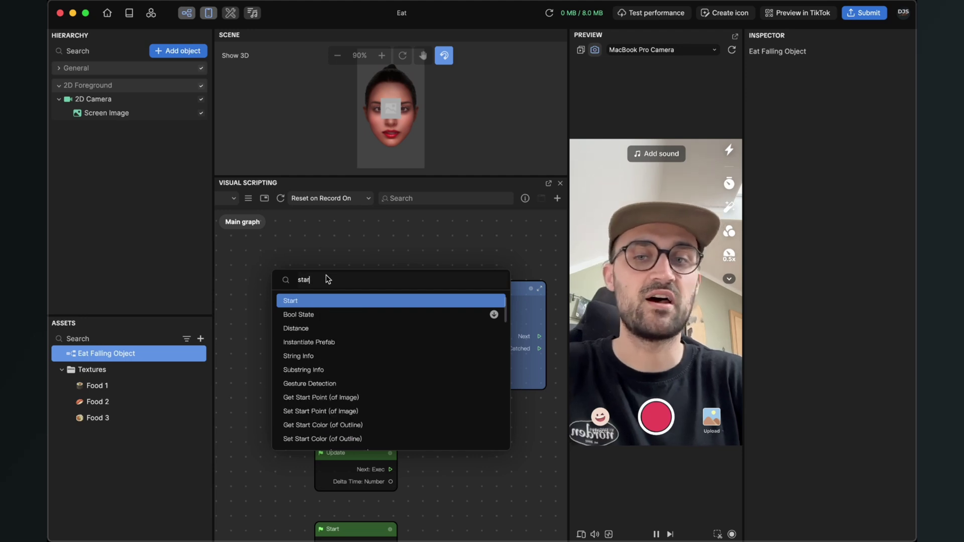
{"action": "key", "text": "Return"}
{"action": "left_click_drag", "start_coordinate": [326, 315], "coordinate": [256, 271]}
Delete the old Update and Start nodes and wire Start's Next: Exec into Eat Falling Object's Start
{"action": "scroll", "coordinate": [437, 487], "scroll_direction": "down", "scroll_amount": 3}
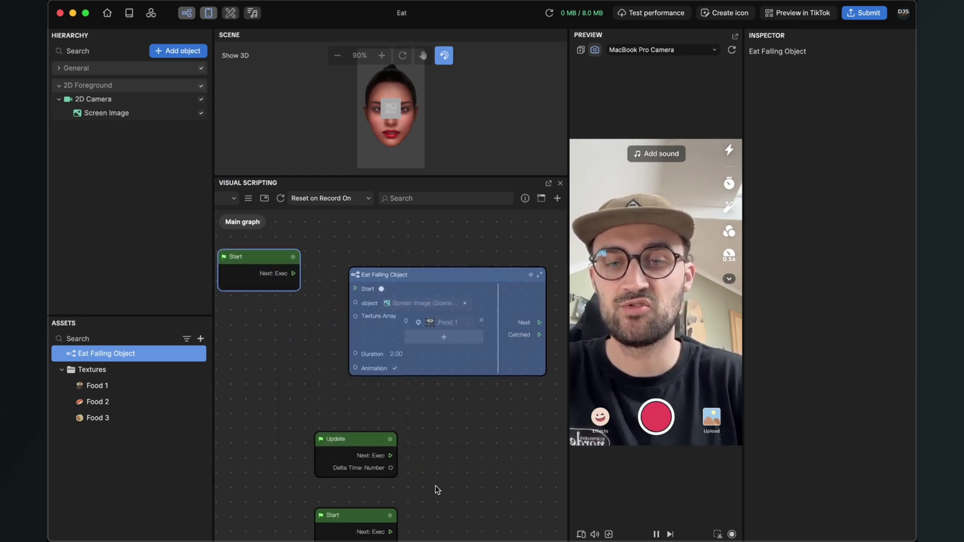
{"action": "left_click_drag", "start_coordinate": [322, 466], "coordinate": [426, 407]}
{"action": "key", "text": "BackSpace"}
{"action": "right_click_drag", "start_coordinate": [330, 400], "coordinate": [347, 451]}
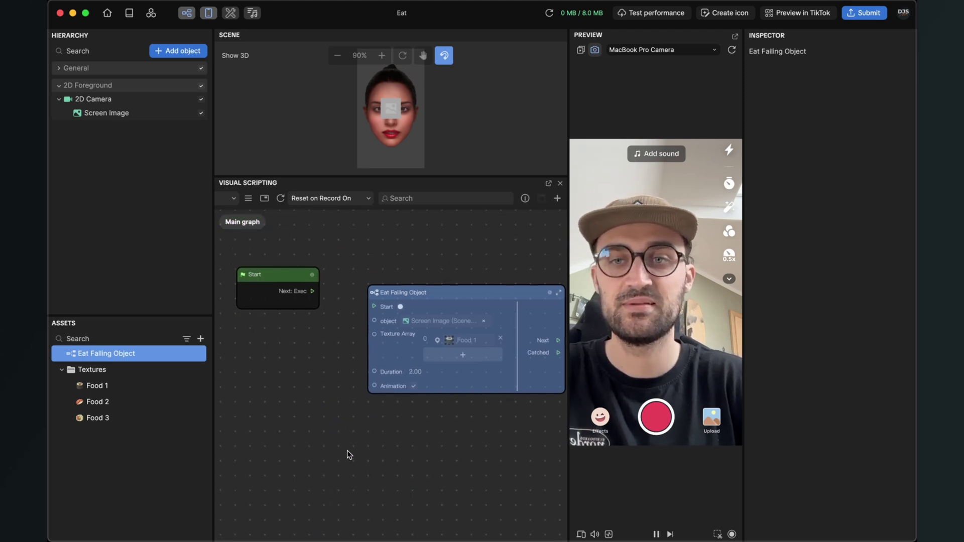
{"action": "left_click_drag", "start_coordinate": [295, 284], "coordinate": [296, 309]}
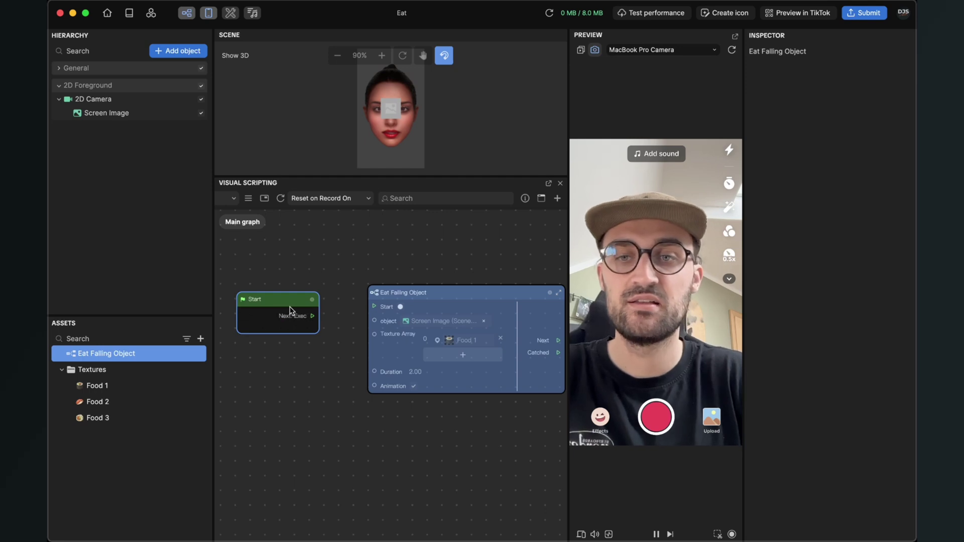
{"action": "left_click_drag", "start_coordinate": [314, 319], "coordinate": [414, 299]}
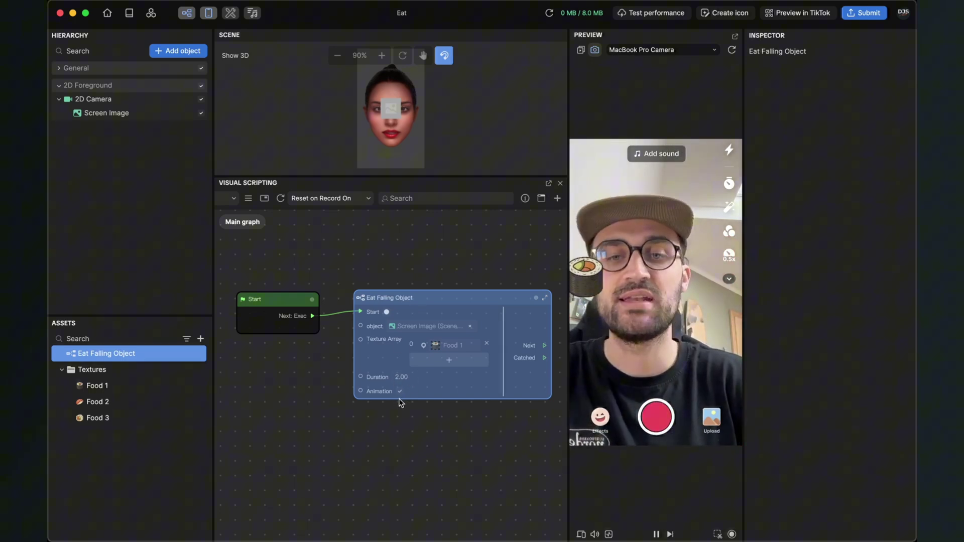
Enable Animation on the Eat Falling Object node and change its Duration to 3.00
{"action": "scroll", "coordinate": [392, 396], "scroll_direction": "up", "scroll_amount": 3}
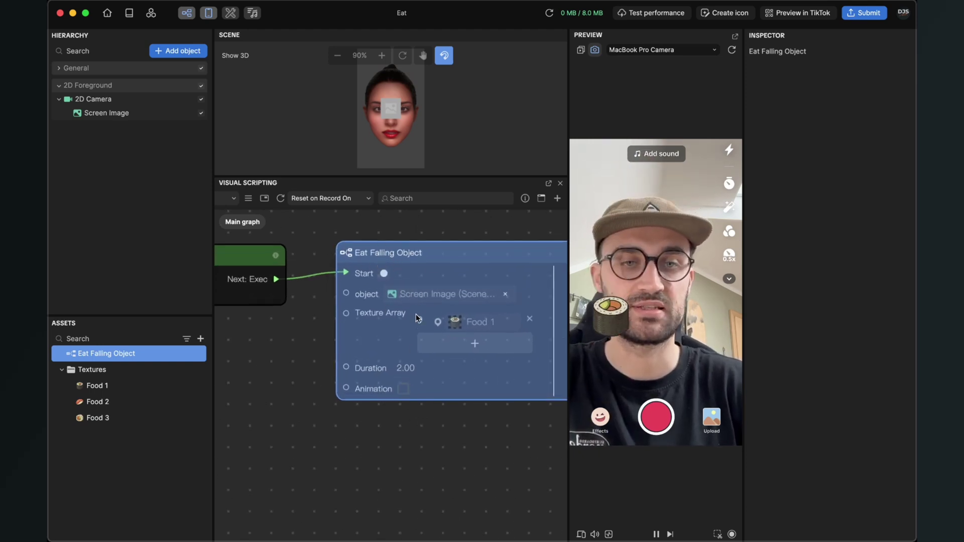
{"action": "left_click", "coordinate": [403, 389]}
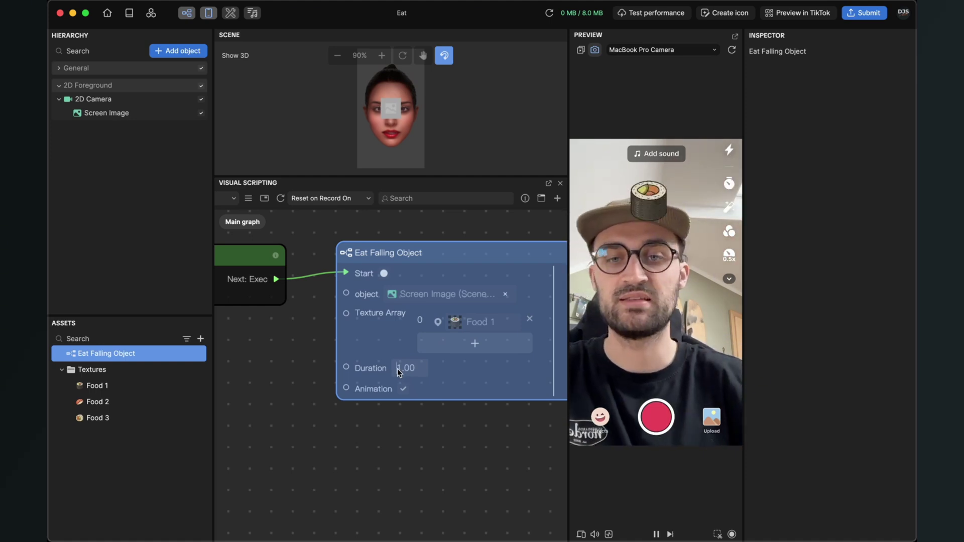
{"action": "key", "text": "BackSpace"}
{"action": "type", "text": "3"}
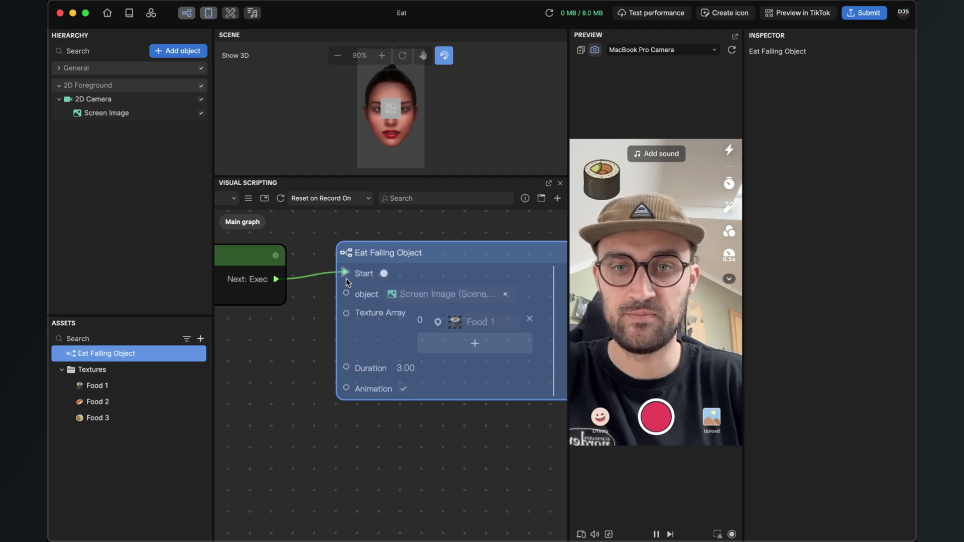
Add two more Texture Array slots on Eat Falling Object holding Food 2 and Food 3
{"action": "left_click_drag", "start_coordinate": [477, 260], "coordinate": [452, 310]}
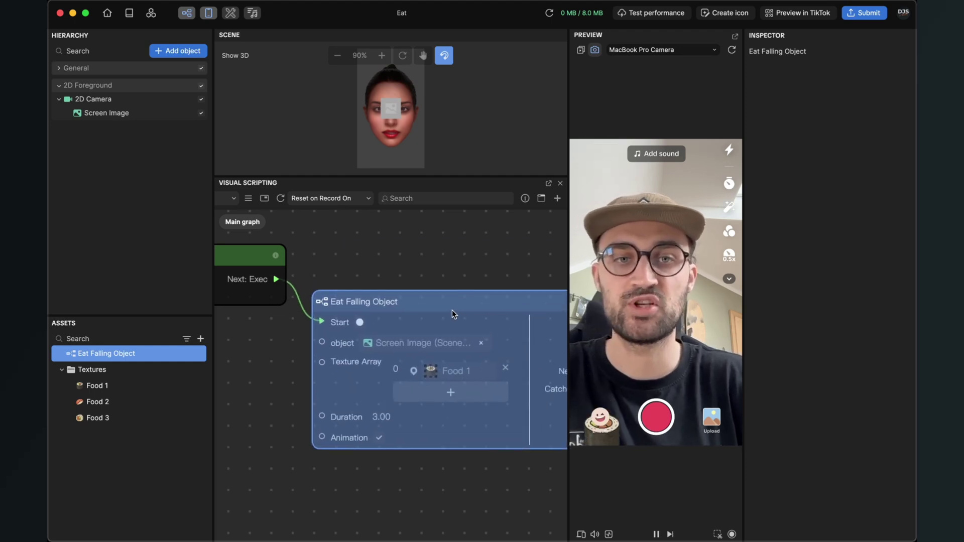
{"action": "scroll", "coordinate": [452, 309], "scroll_direction": "down", "scroll_amount": 1}
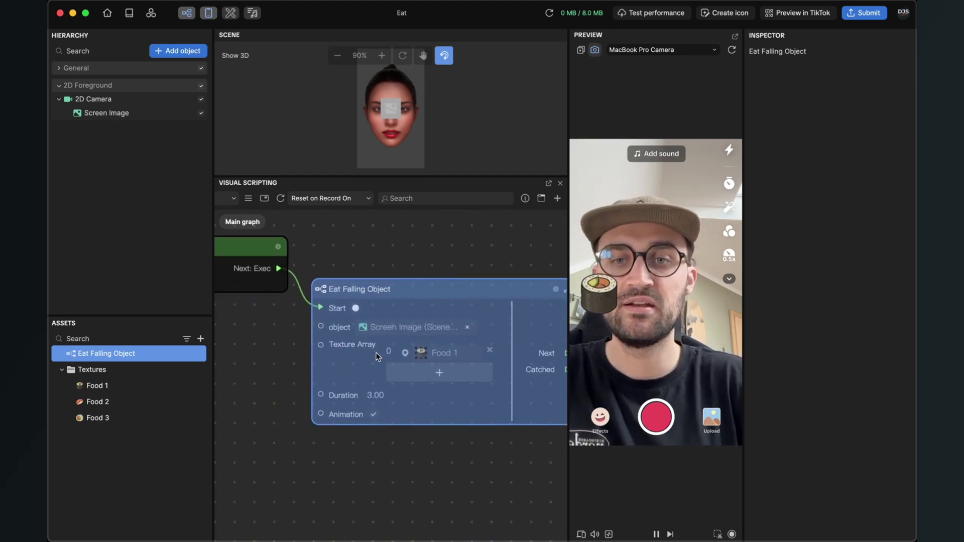
{"action": "left_click", "coordinate": [409, 379]}
{"action": "left_click", "coordinate": [422, 372]}
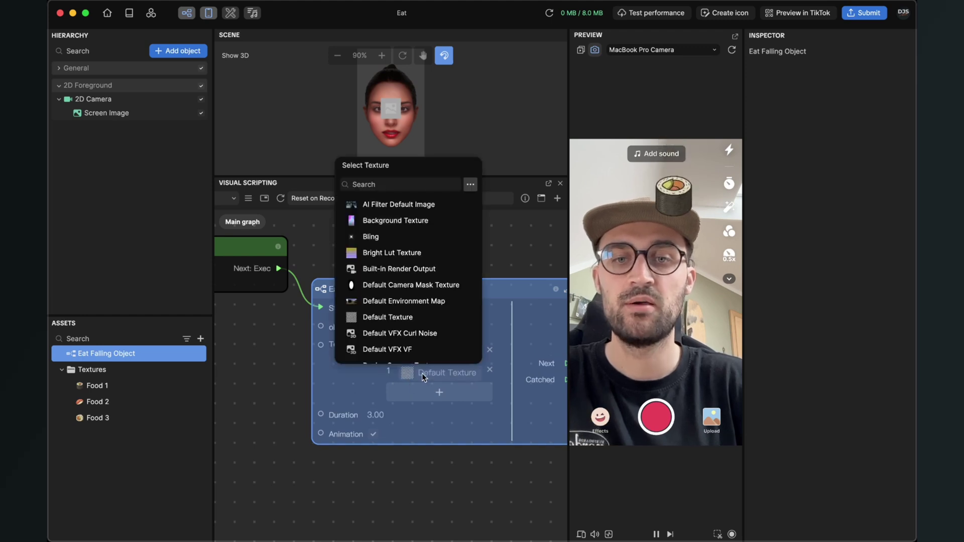
{"action": "scroll", "coordinate": [413, 325], "scroll_direction": "down", "scroll_amount": 5}
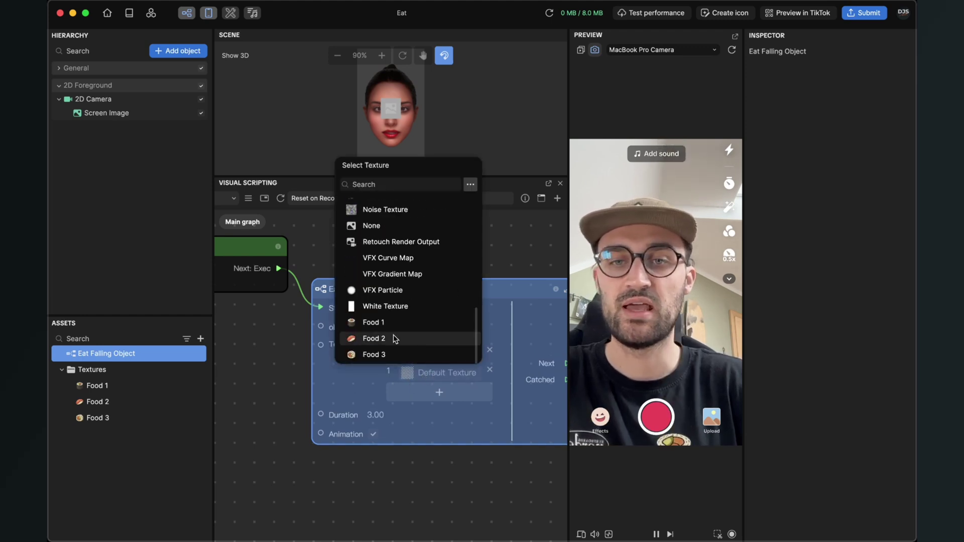
{"action": "left_click", "coordinate": [392, 337]}
{"action": "left_click", "coordinate": [436, 394]}
{"action": "left_click", "coordinate": [433, 391]}
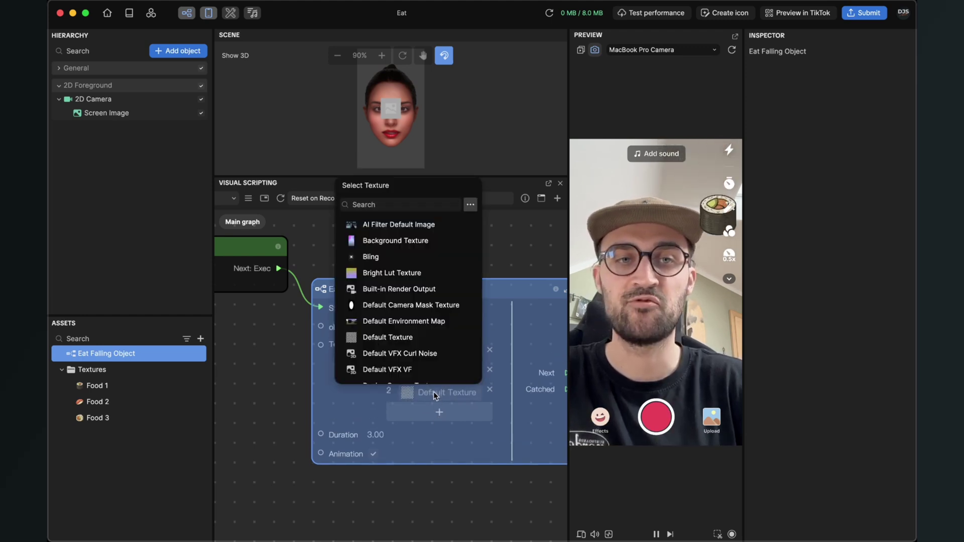
{"action": "scroll", "coordinate": [397, 356], "scroll_direction": "down", "scroll_amount": 10}
{"action": "left_click", "coordinate": [379, 374]}
{"action": "mouse_move", "coordinate": [421, 394]}
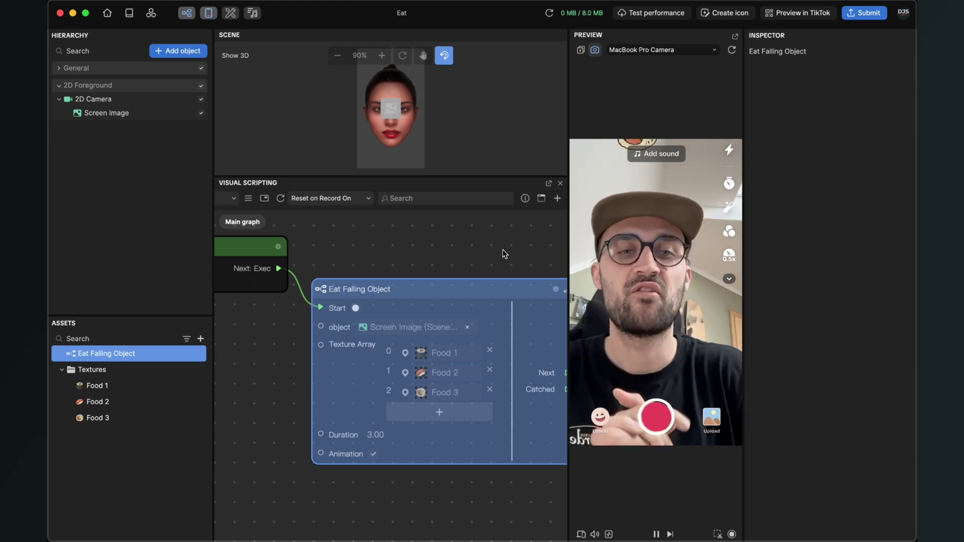
Reconnect Start's Next: Exec to Eat Falling Object's Start input
{"action": "scroll", "coordinate": [502, 249], "scroll_direction": "down", "scroll_amount": 3}
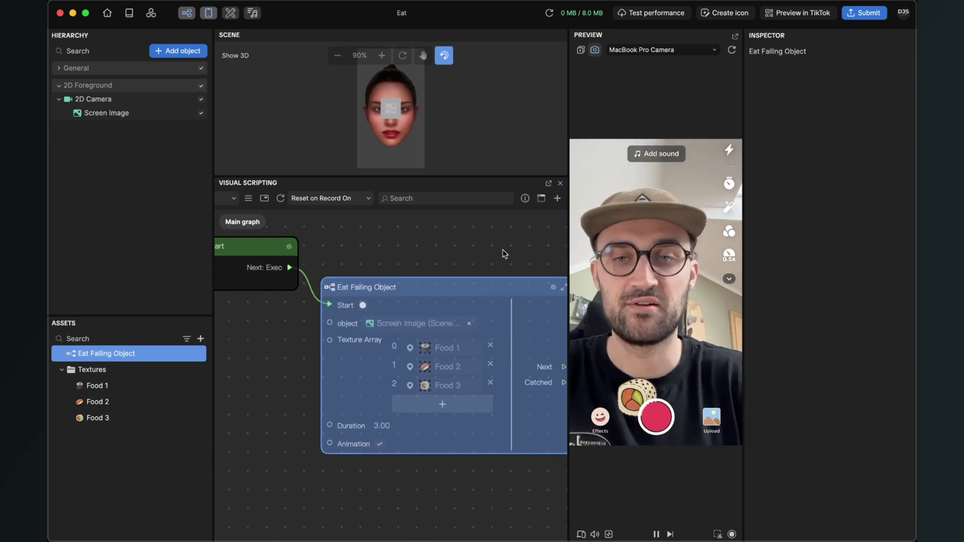
{"action": "left_click_drag", "start_coordinate": [502, 458], "coordinate": [459, 448]}
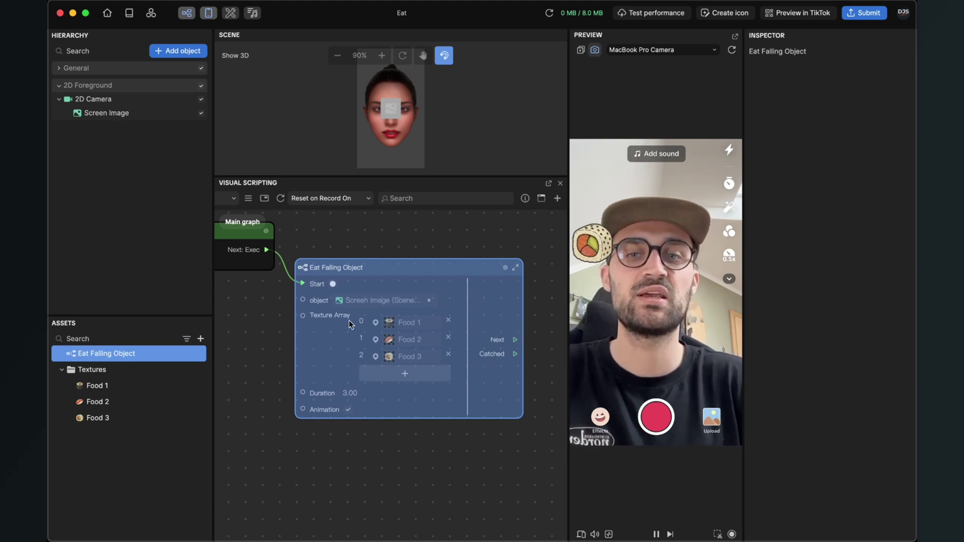
{"action": "left_click_drag", "start_coordinate": [301, 284], "coordinate": [302, 284]}
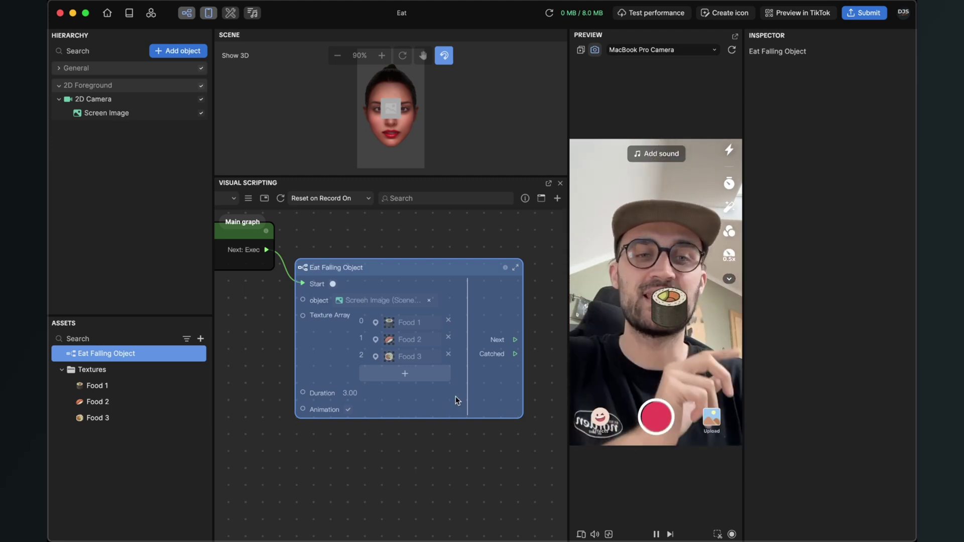
{"action": "scroll", "coordinate": [449, 419], "scroll_direction": "down", "scroll_amount": 2}
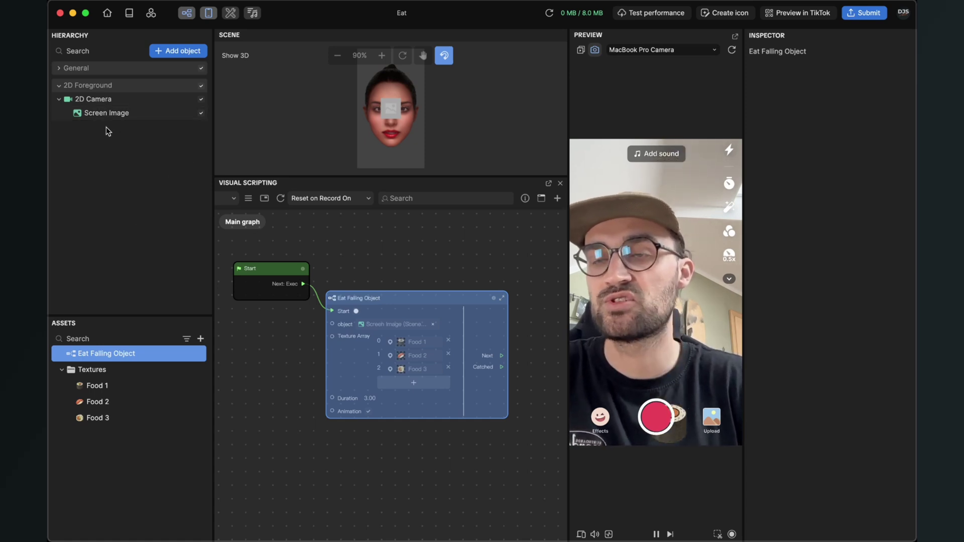
Add Screen Image (1) under the 2D Camera and set its linked Scale 2D X to 0.3
{"action": "left_click", "coordinate": [180, 51]}
{"action": "mouse_move", "coordinate": [261, 65]}
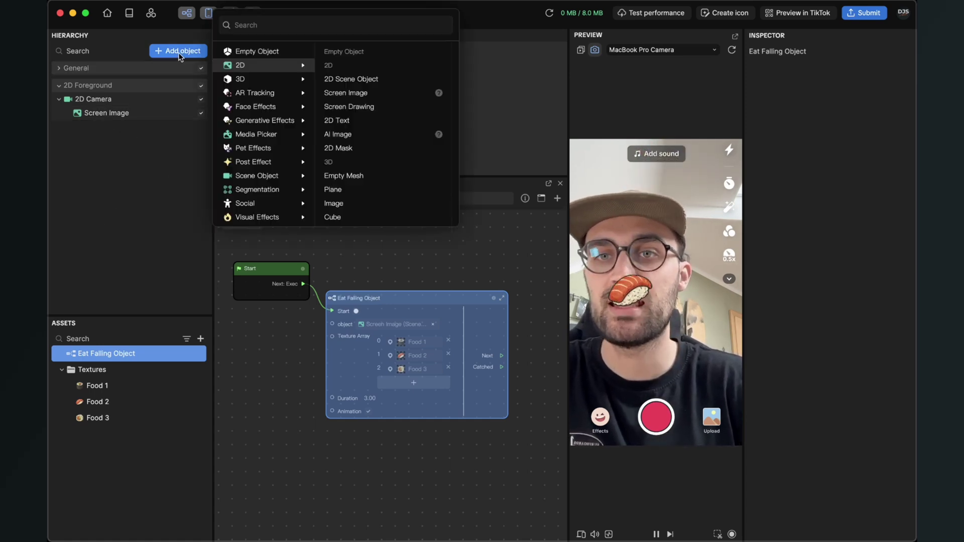
{"action": "left_click", "coordinate": [347, 94]}
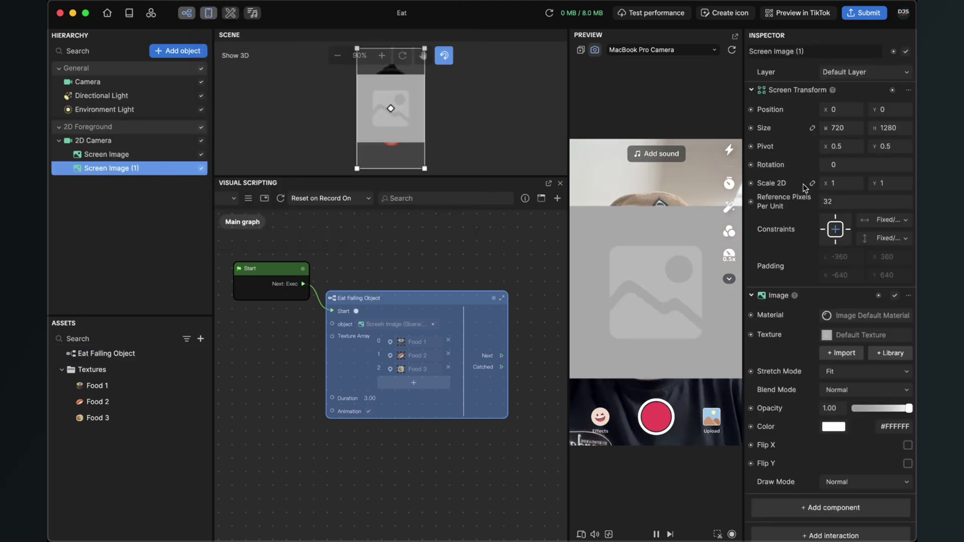
{"action": "left_click", "coordinate": [848, 184]}
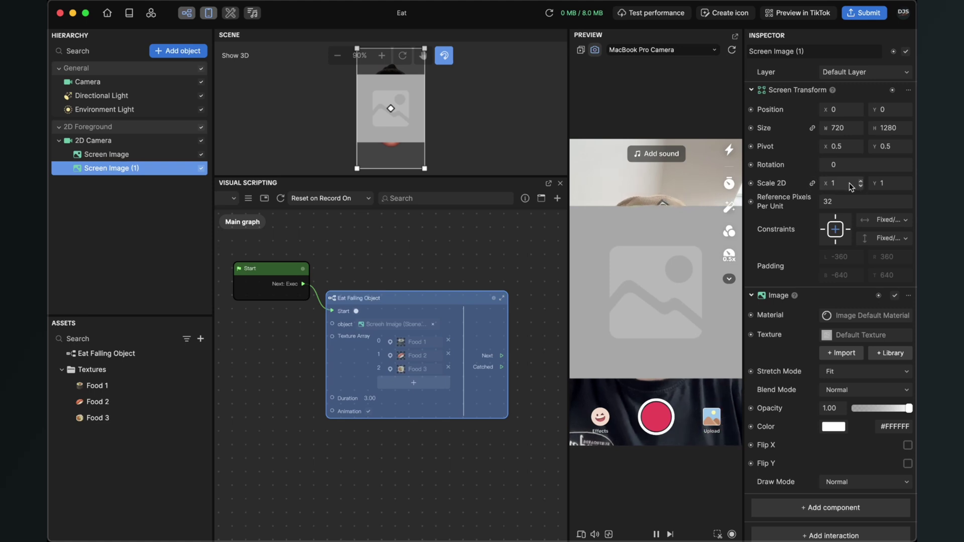
{"action": "key", "text": "BackSpace"}
{"action": "type", "text": "0.3"}
{"action": "key", "text": "Return"}
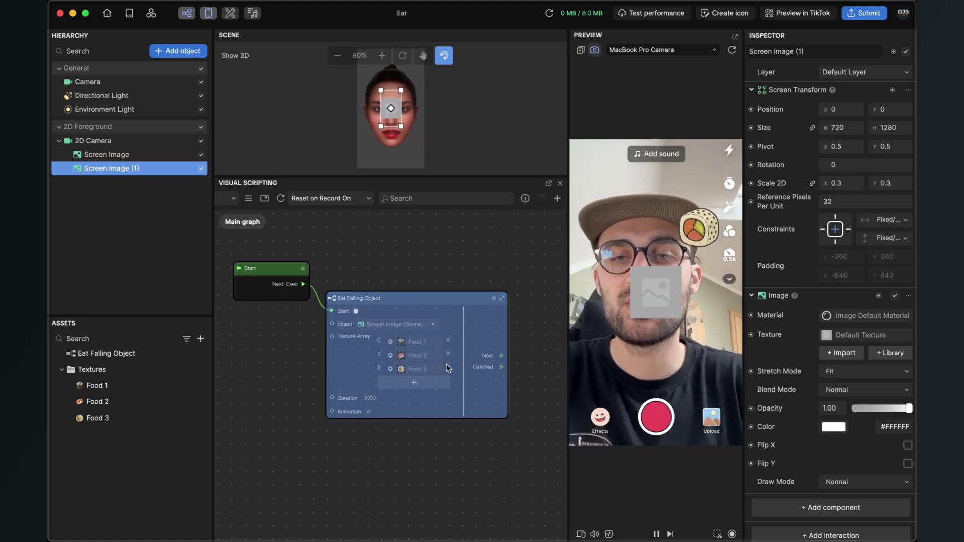
{"action": "left_click", "coordinate": [407, 302]}
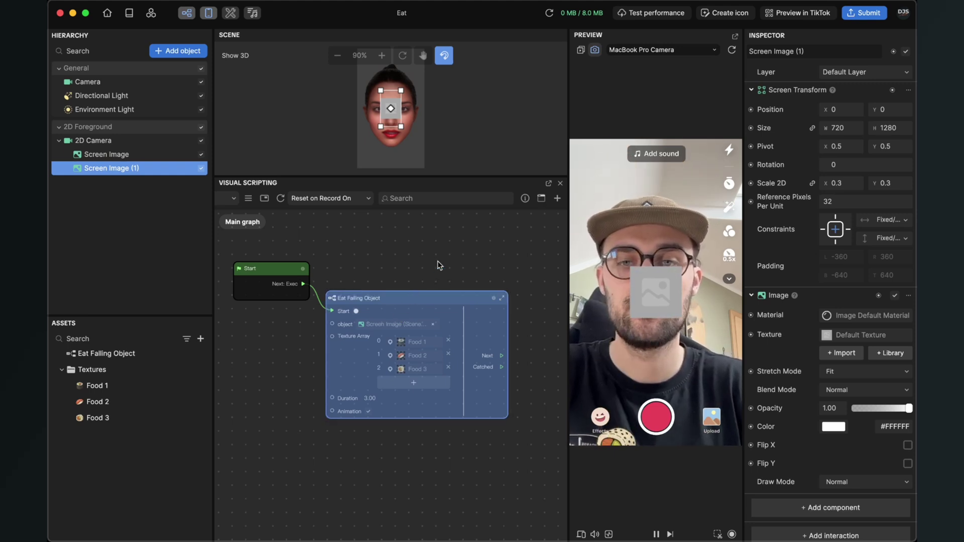
Paste a copy of the Eat Falling Object node below the original, fed by the first node's Next output
{"action": "key", "text": "super+v"}
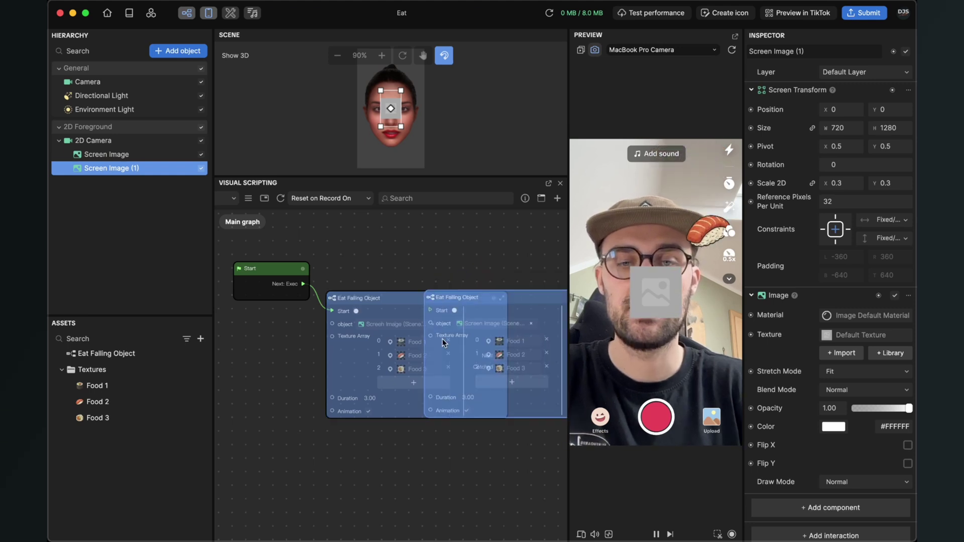
{"action": "left_click", "coordinate": [373, 440]}
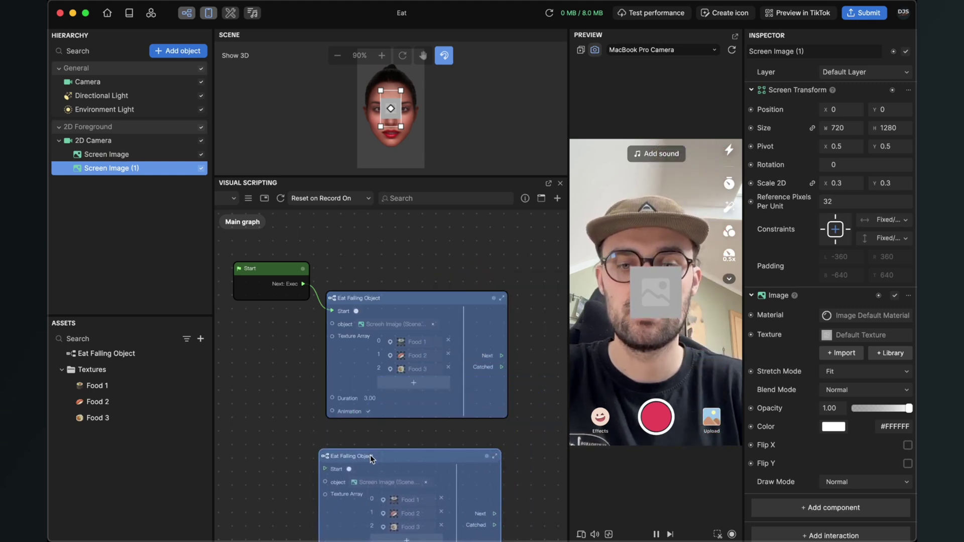
{"action": "scroll", "coordinate": [453, 431], "scroll_direction": "down", "scroll_amount": 5}
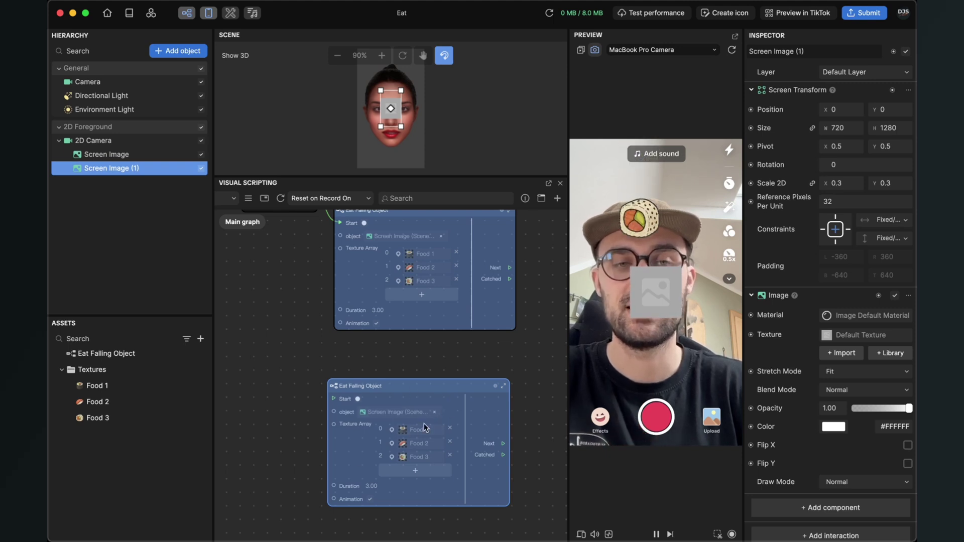
{"action": "left_click_drag", "start_coordinate": [440, 382], "coordinate": [448, 417]}
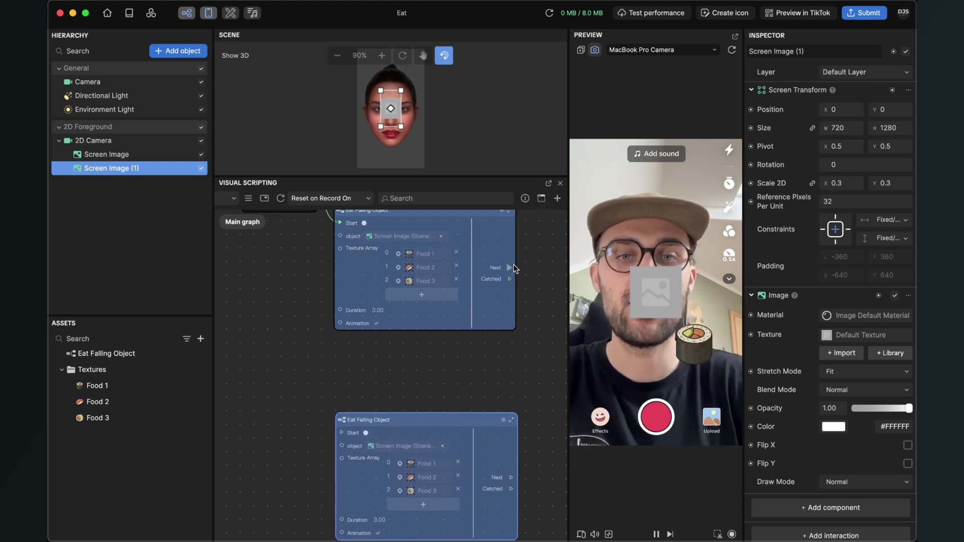
{"action": "left_click_drag", "start_coordinate": [510, 269], "coordinate": [274, 430]}
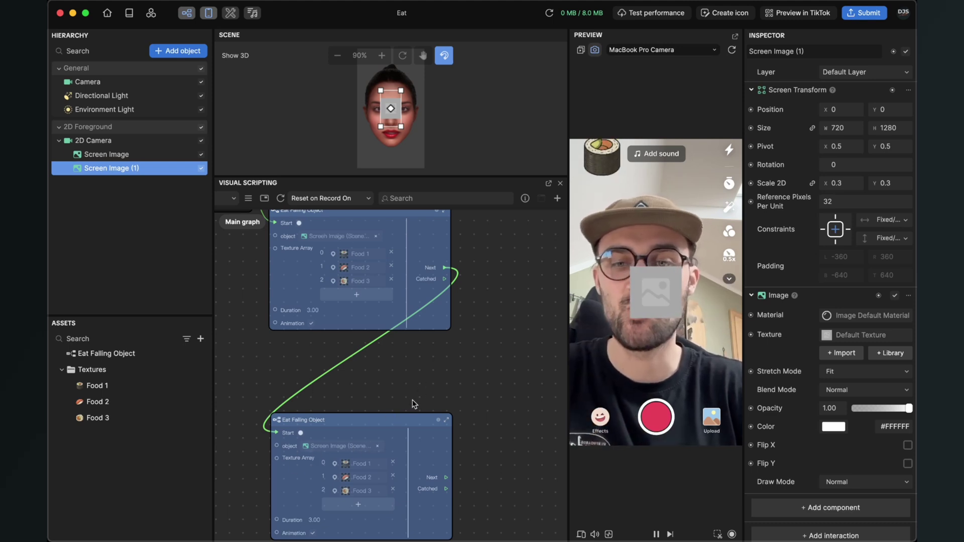
{"action": "left_click_drag", "start_coordinate": [412, 399], "coordinate": [471, 335]}
{"action": "scroll", "coordinate": [393, 366], "scroll_direction": "up", "scroll_amount": 2}
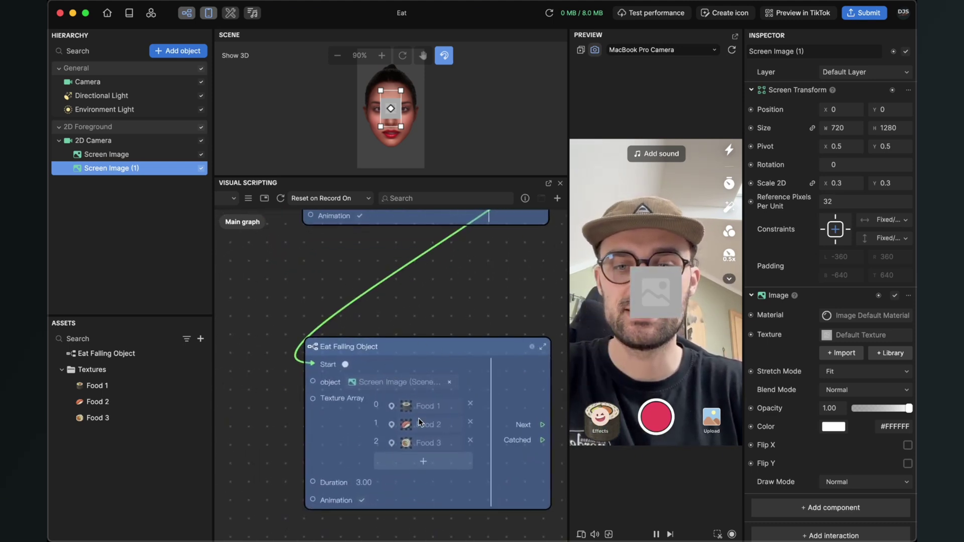
Set the copied Eat Falling Object node's target object to Screen Image (1)
{"action": "left_click", "coordinate": [365, 382]}
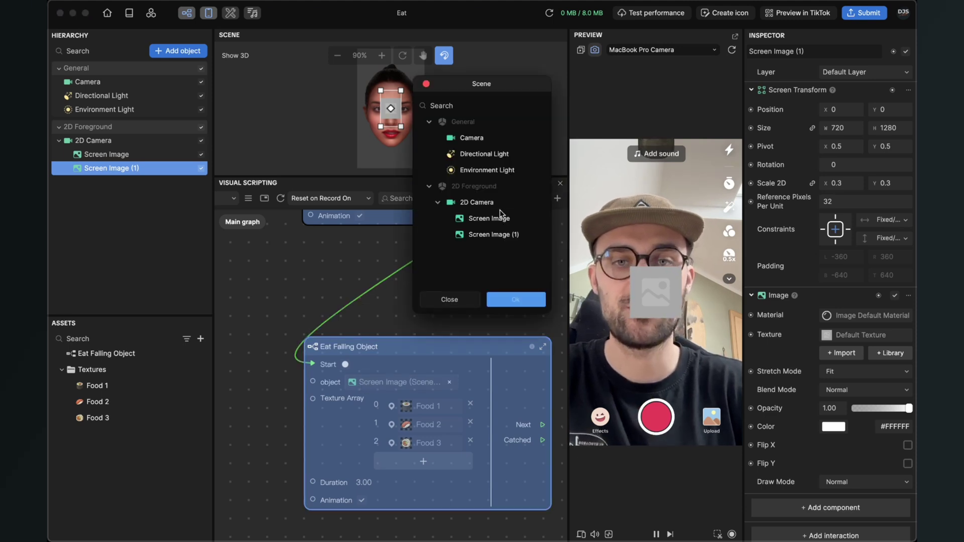
{"action": "left_click", "coordinate": [480, 234]}
{"action": "left_click", "coordinate": [539, 299]}
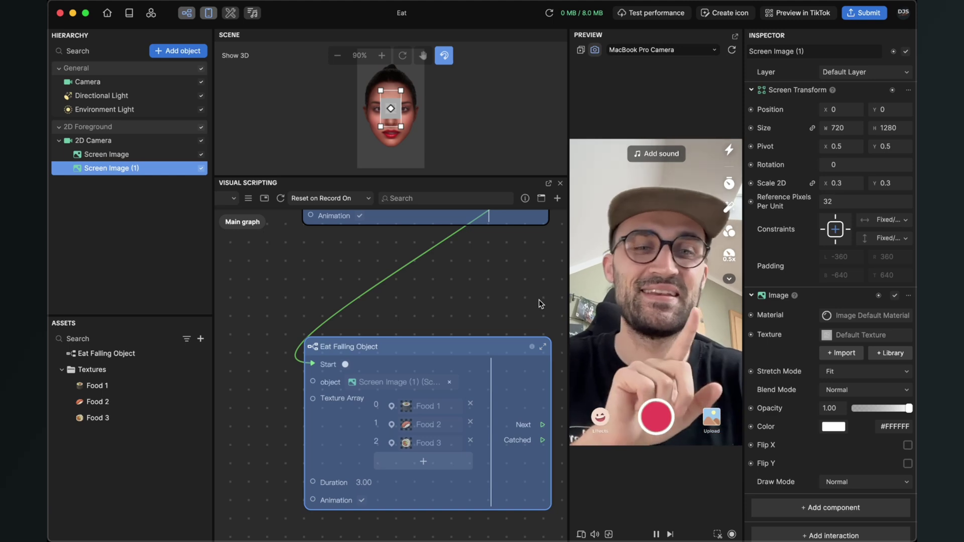
{"action": "scroll", "coordinate": [440, 291], "scroll_direction": "down", "scroll_amount": 3}
{"action": "scroll", "coordinate": [440, 290], "scroll_direction": "up", "scroll_amount": 8}
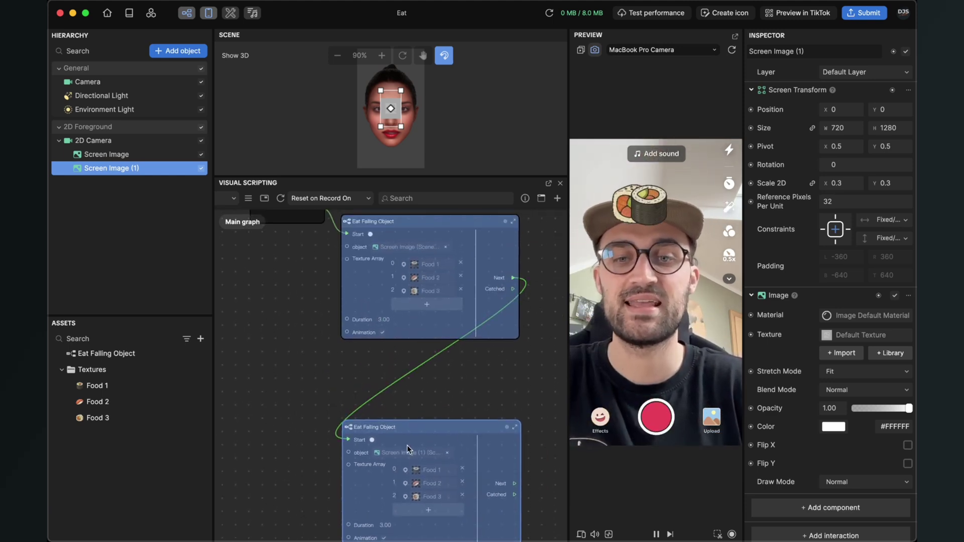
{"action": "scroll", "coordinate": [431, 421], "scroll_direction": "up", "scroll_amount": 1}
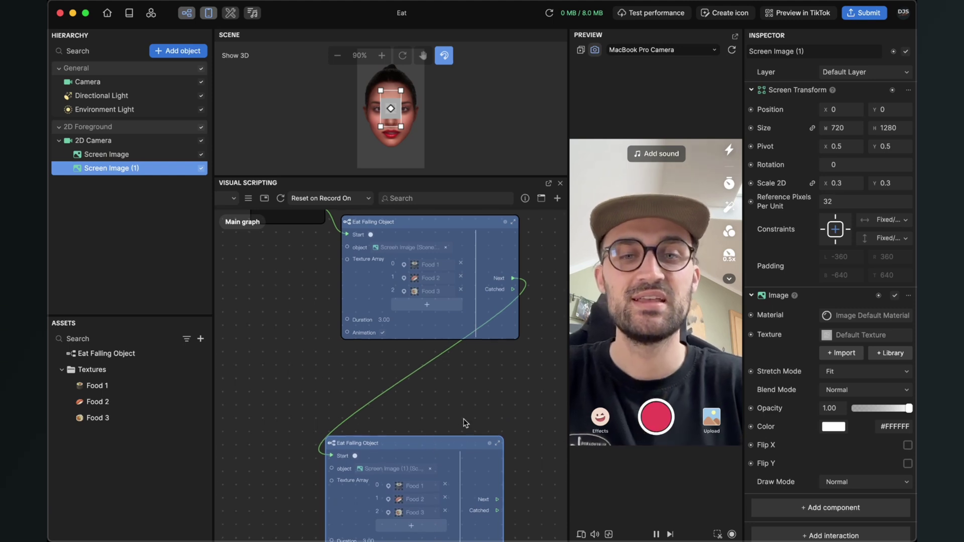
{"action": "scroll", "coordinate": [463, 419], "scroll_direction": "down", "scroll_amount": 1}
{"action": "scroll", "coordinate": [463, 388], "scroll_direction": "down", "scroll_amount": 1}
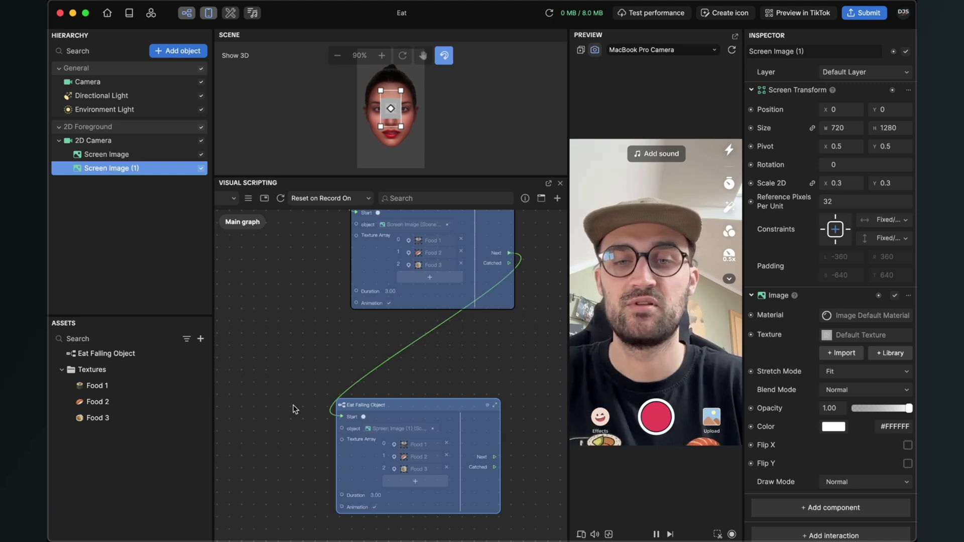
Add a Wait for Seconds node after the first node's Next output, with a 1.00-second delay
{"action": "left_click_drag", "start_coordinate": [506, 252], "coordinate": [435, 359]}
{"action": "type", "text": "wait"}
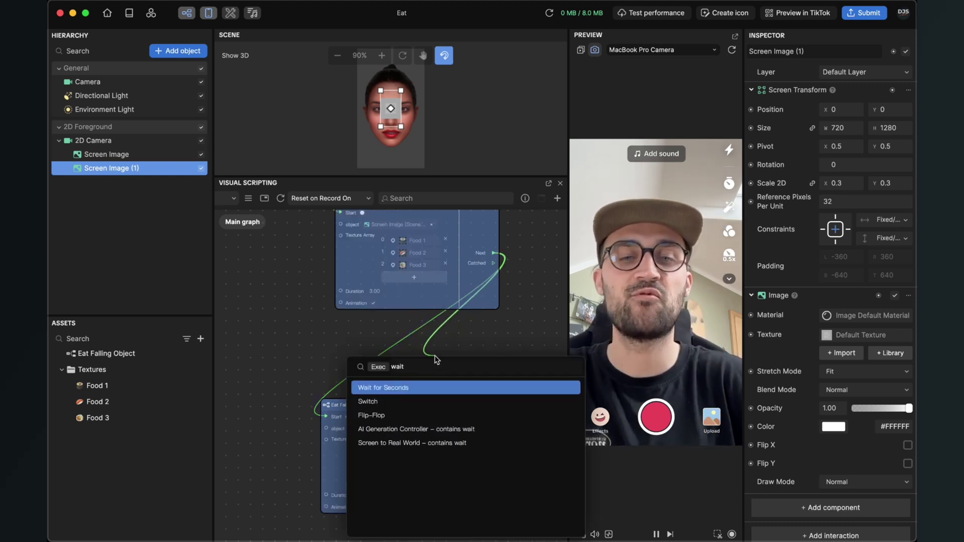
{"action": "key", "text": "Return"}
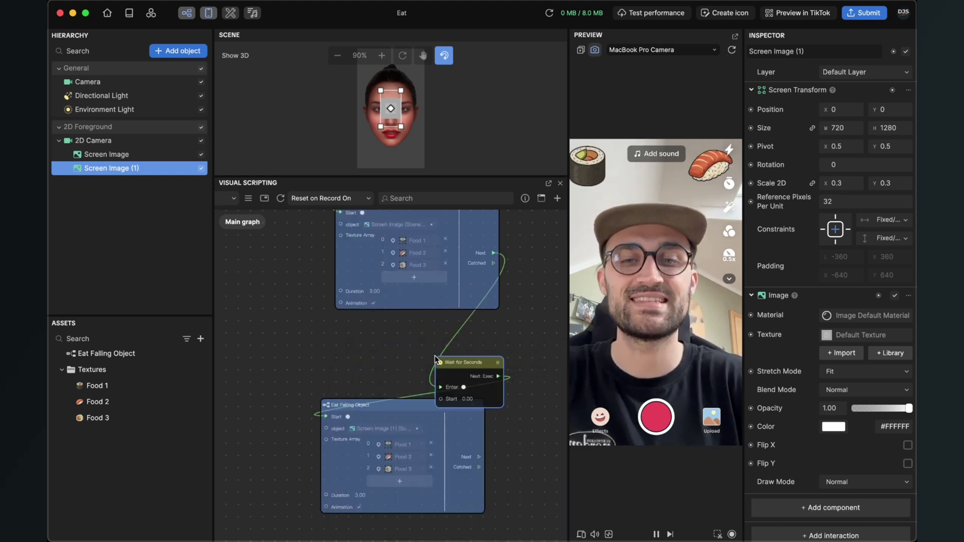
{"action": "left_click_drag", "start_coordinate": [465, 357], "coordinate": [423, 342]}
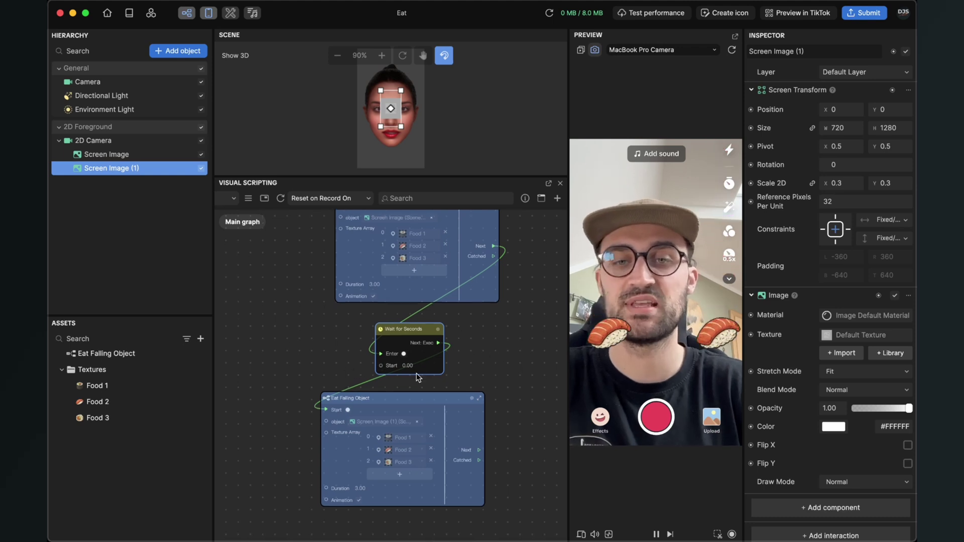
{"action": "scroll", "coordinate": [407, 364], "scroll_direction": "up", "scroll_amount": 3}
{"action": "left_click_drag", "start_coordinate": [402, 363], "coordinate": [422, 368]}
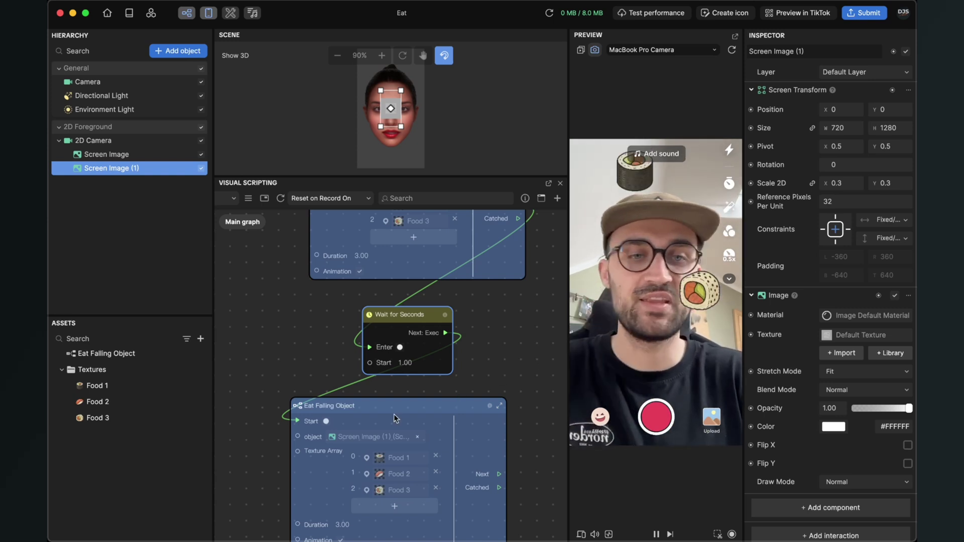
Move the Start node down-left and nudge the lower Eat Falling Object node down
{"action": "scroll", "coordinate": [393, 413], "scroll_direction": "down", "scroll_amount": 5}
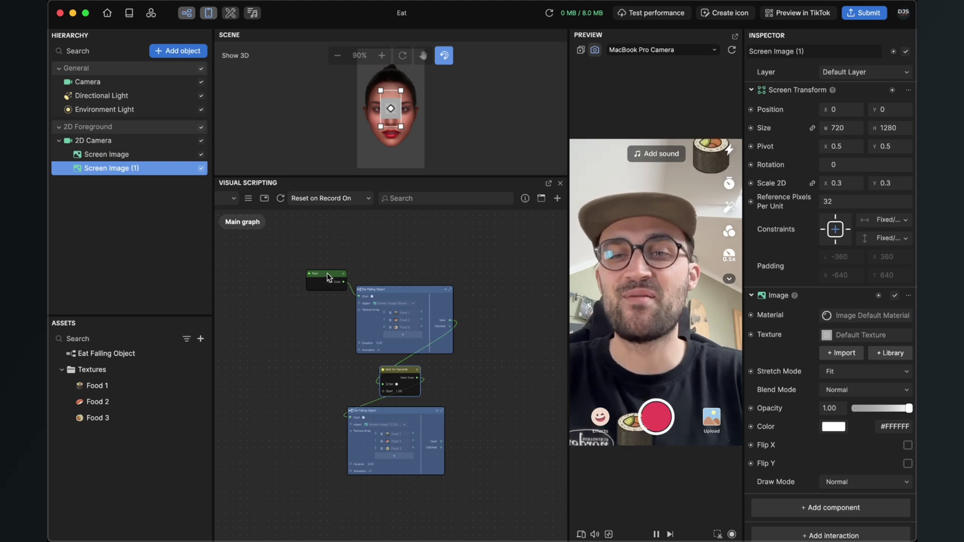
{"action": "left_click_drag", "start_coordinate": [328, 276], "coordinate": [309, 329]}
{"action": "left_click_drag", "start_coordinate": [378, 409], "coordinate": [379, 429]}
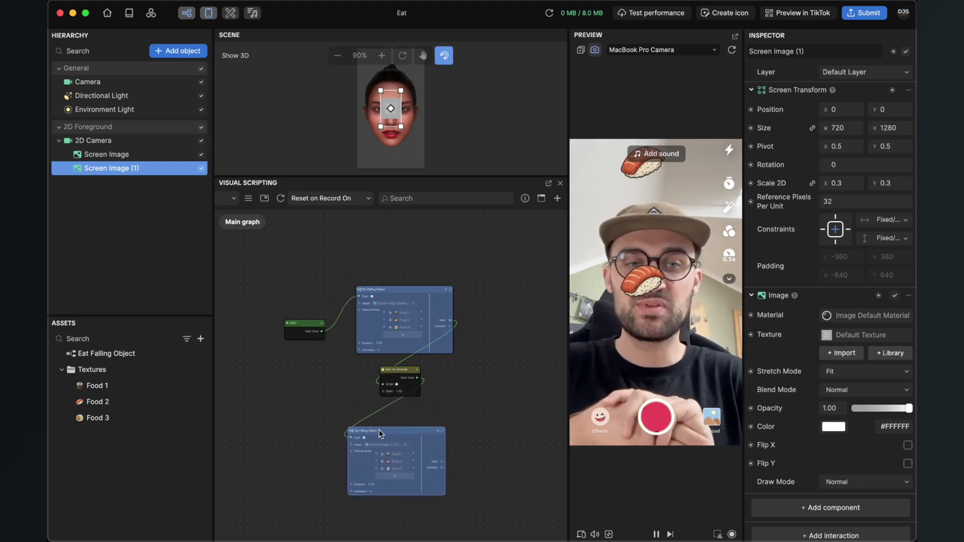